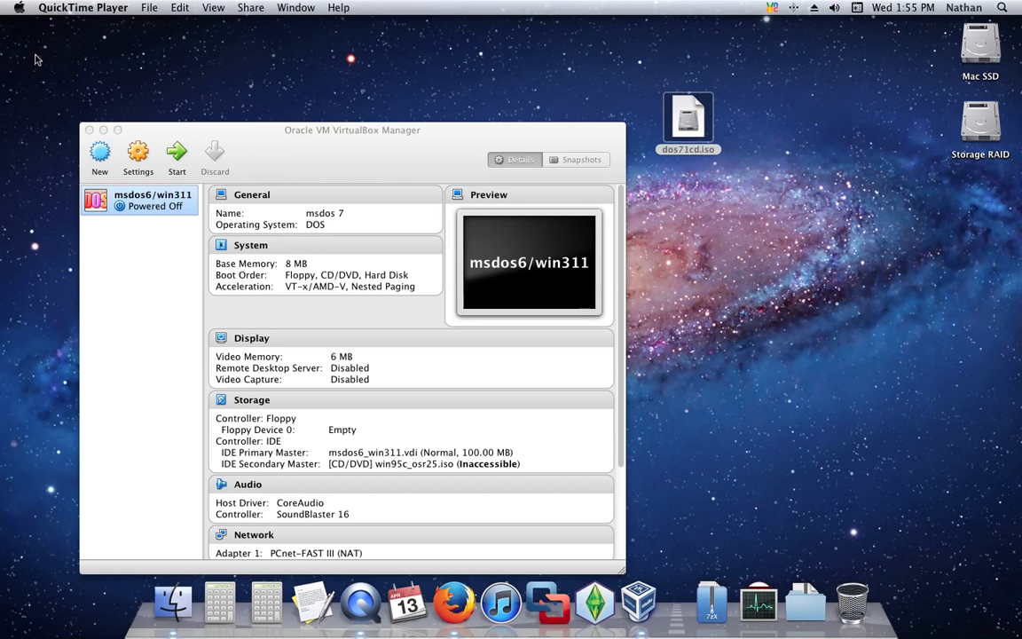
right_click(353, 174)
left_click(337, 173)
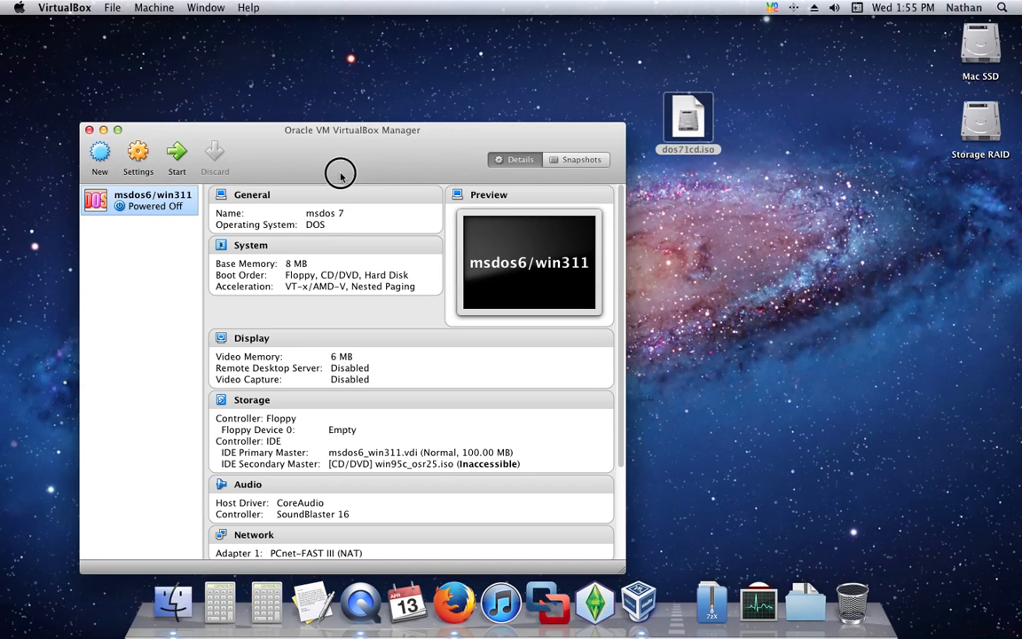
left_click(695, 142)
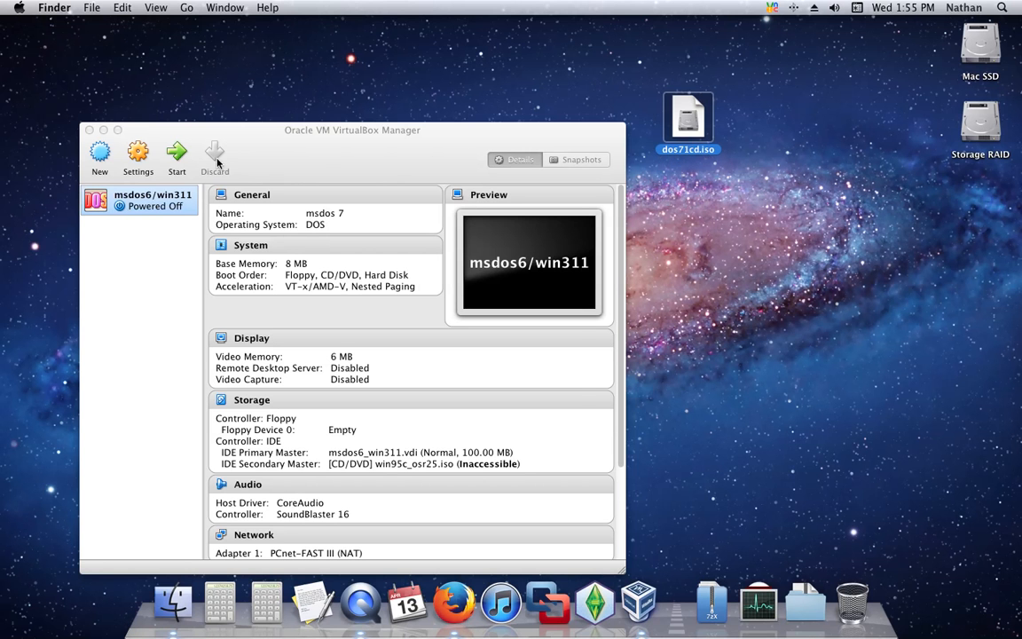
Create a new virtual machine named MS-DOS 7.1, with operating system type Other and version DOS
left_click(90, 152)
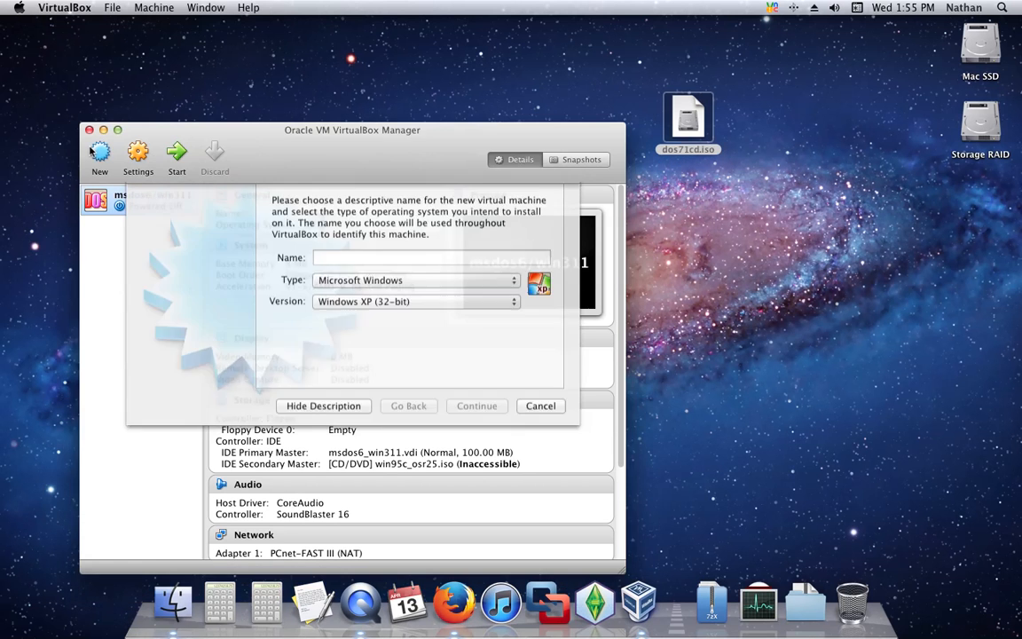
type("M")
key("BackSpace")
type("MS-")
key("BackSpace")
type("-")
key("BackSpace")
type("-DOS 7")
key("BackSpace")
key("BackSpace")
type("7.1")
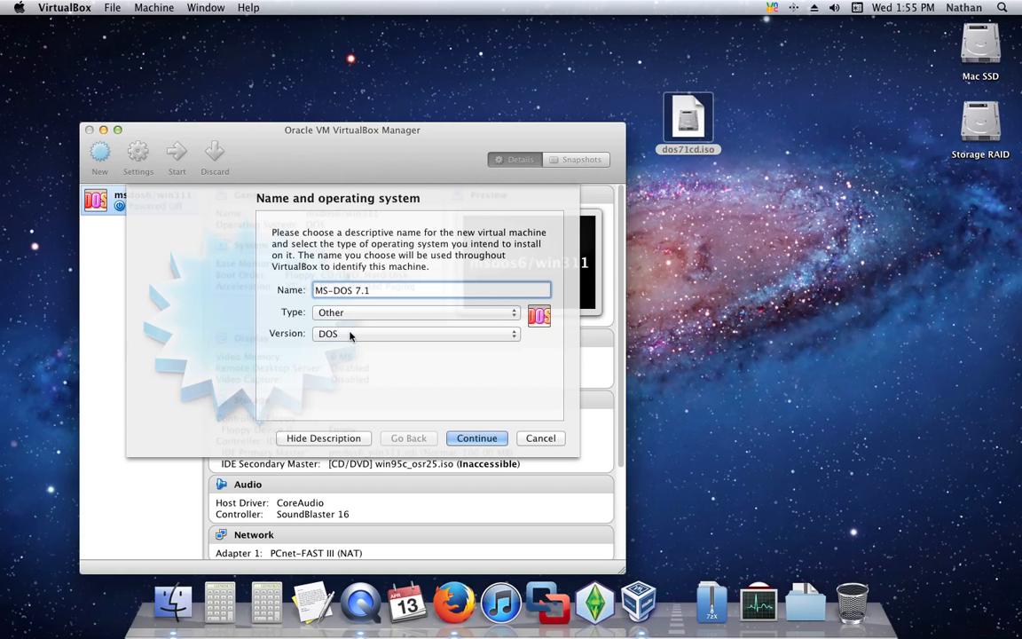
left_click(477, 437)
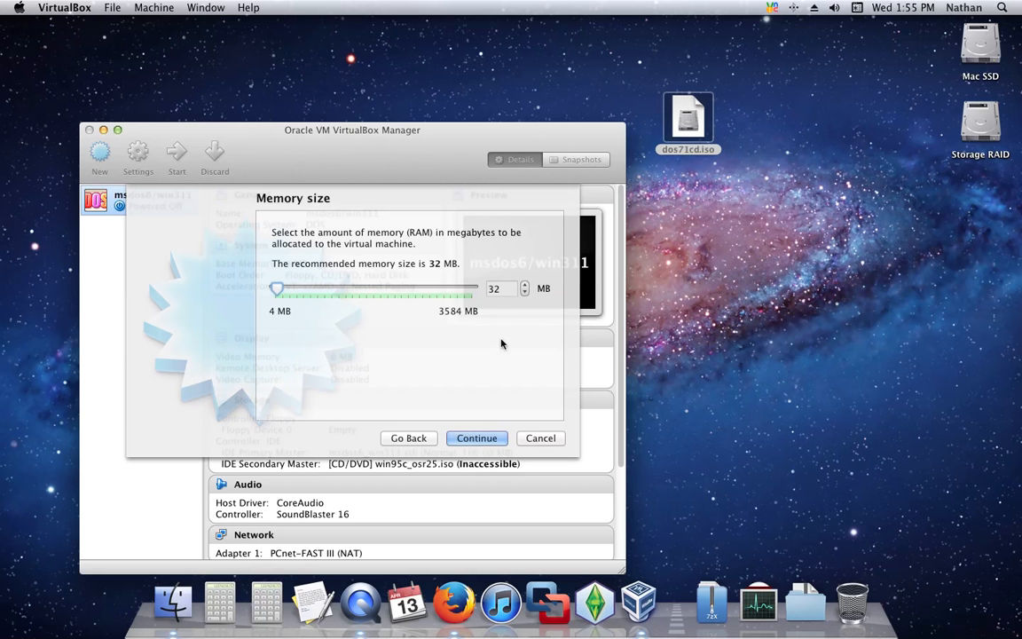
Accept 32 MB of memory for the machine and choose a new fixed-size VDI virtual hard drive
left_click(493, 439)
left_click(486, 437)
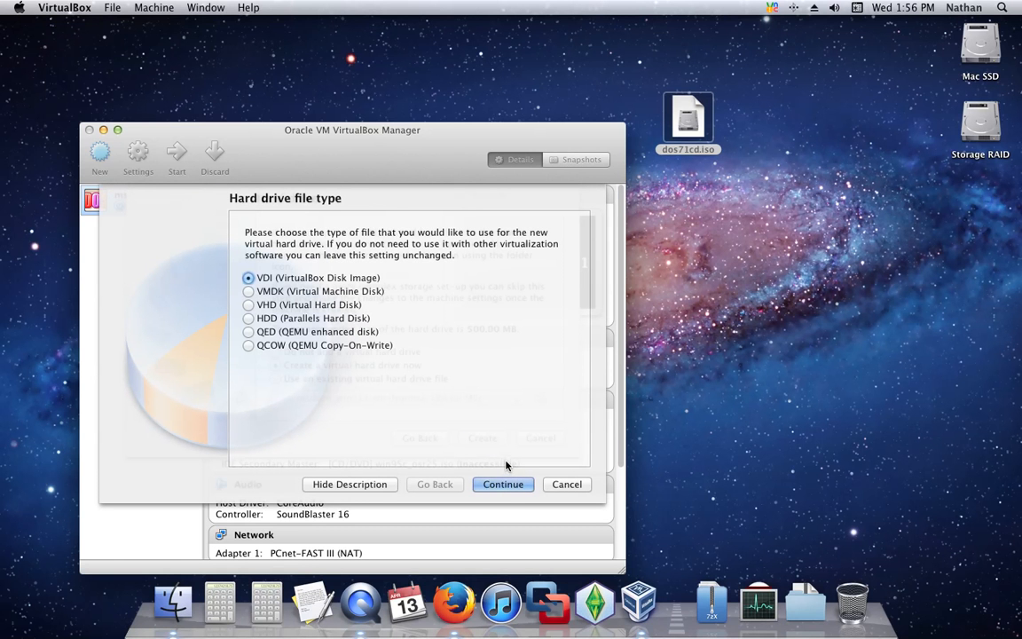
left_click(511, 484)
left_click(511, 485)
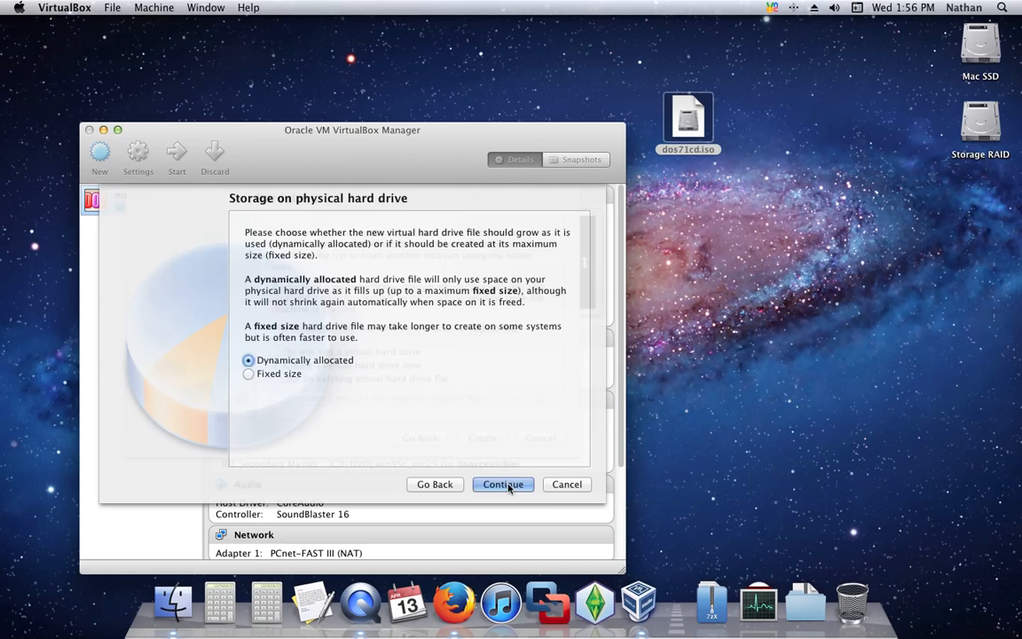
left_click(457, 484)
left_click(282, 374)
left_click(498, 484)
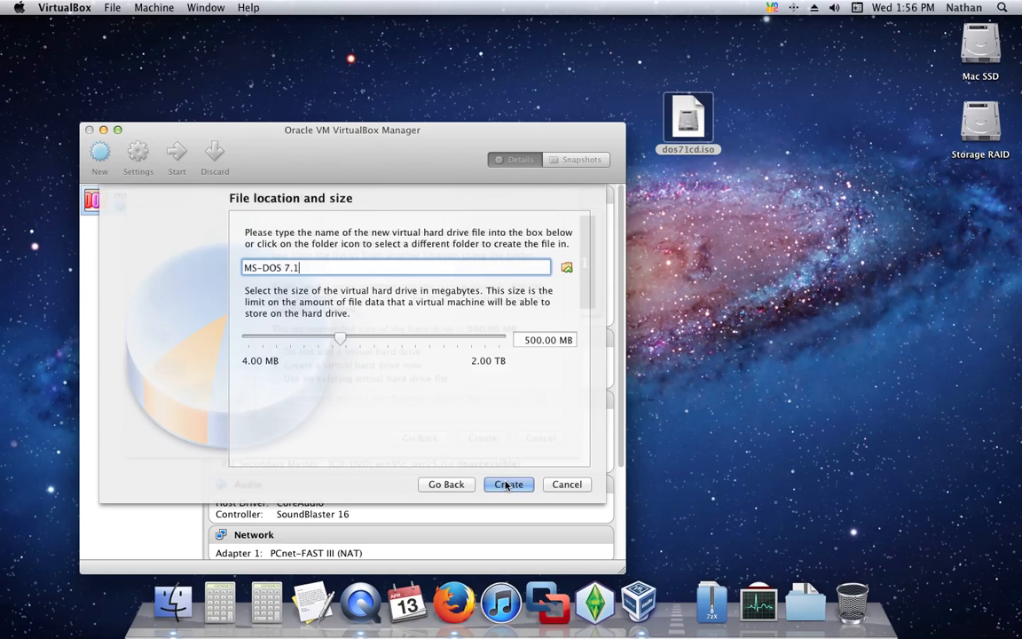
Set the virtual hard drive's size to 100 MB and create it
left_click(532, 340)
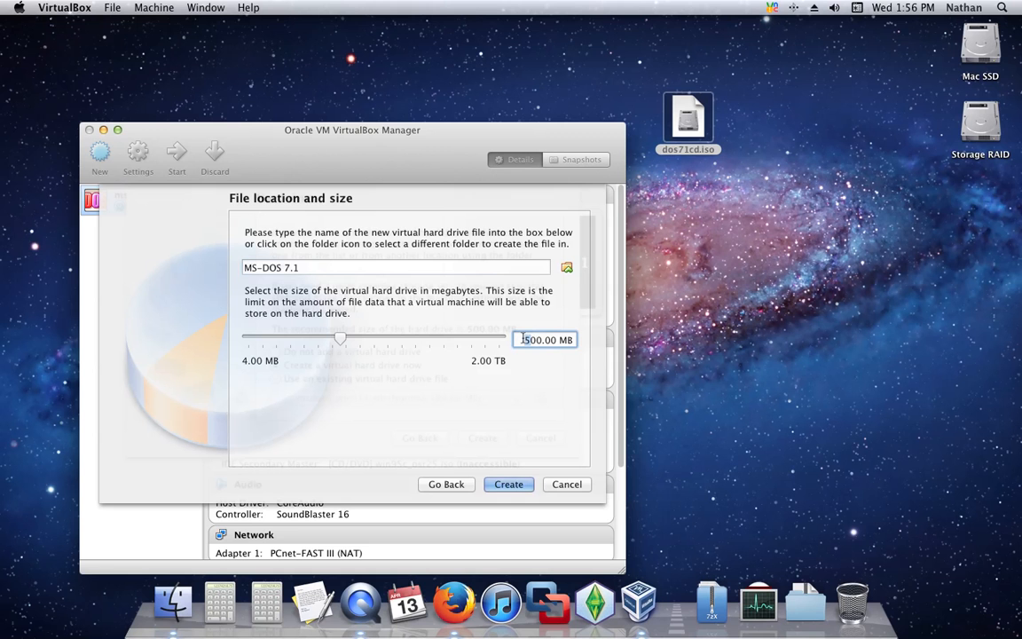
key("BackSpace")
type("1")
left_click(515, 486)
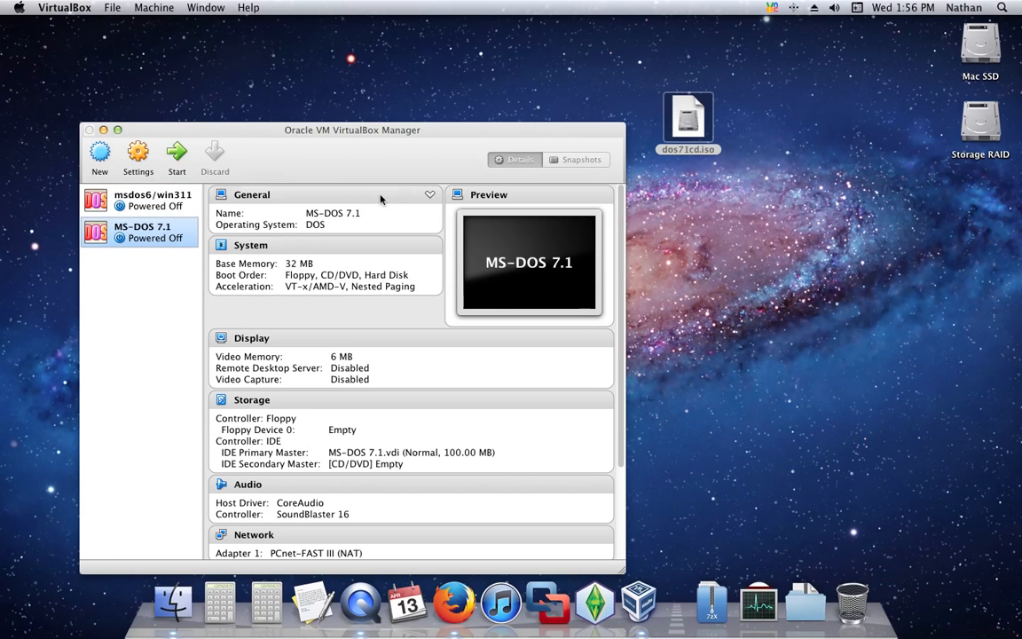
Start the MS-DOS 7.1 machine with dos71cd.iso from the Desktop as its startup disk
left_click(177, 152)
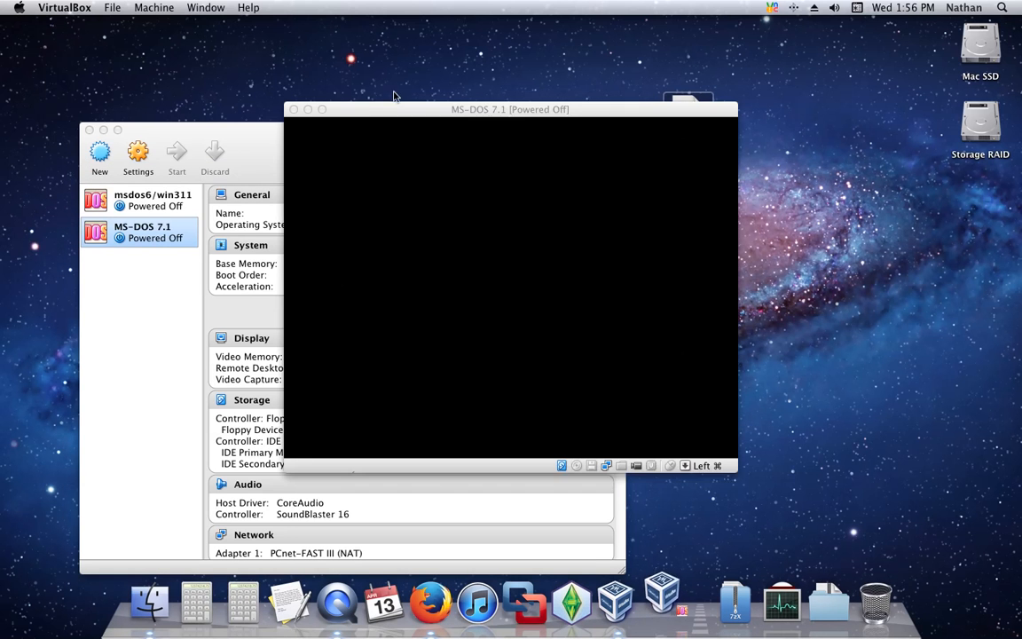
left_click(683, 275)
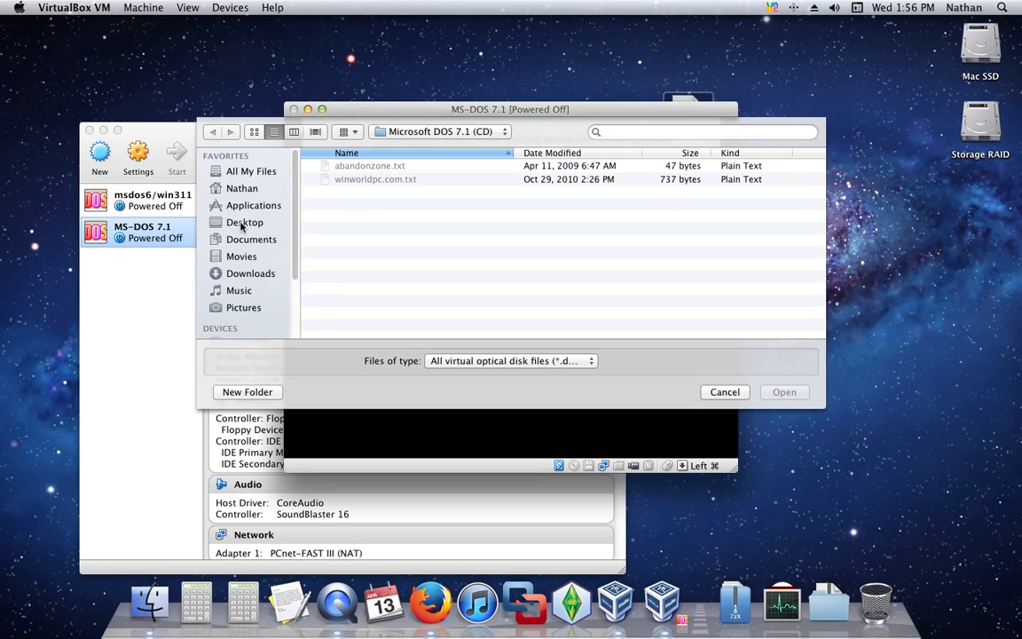
left_click(238, 223)
left_click(366, 167)
double_click(367, 167)
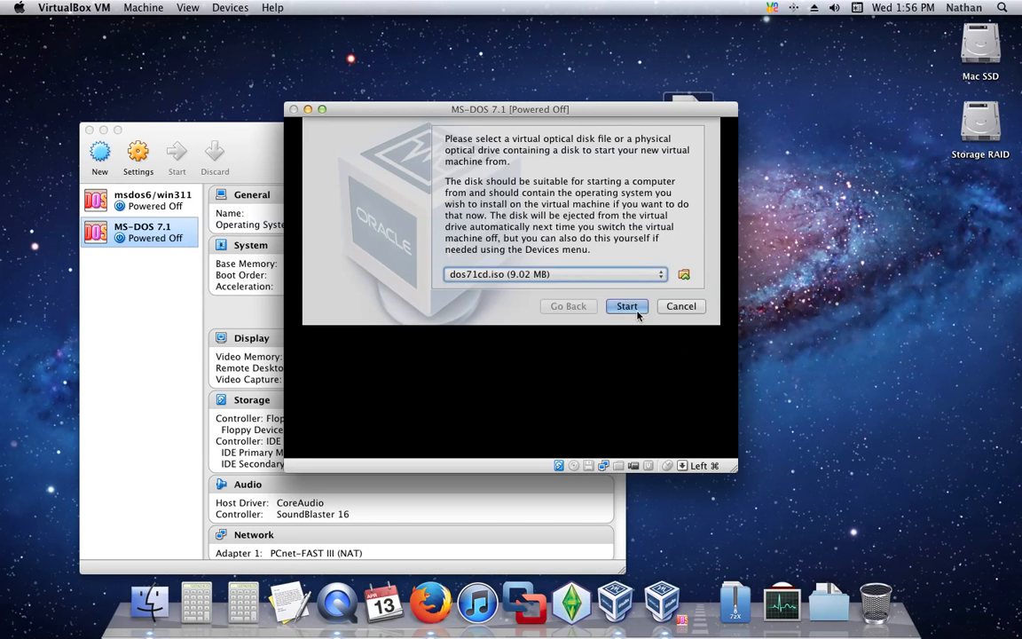
left_click(631, 307)
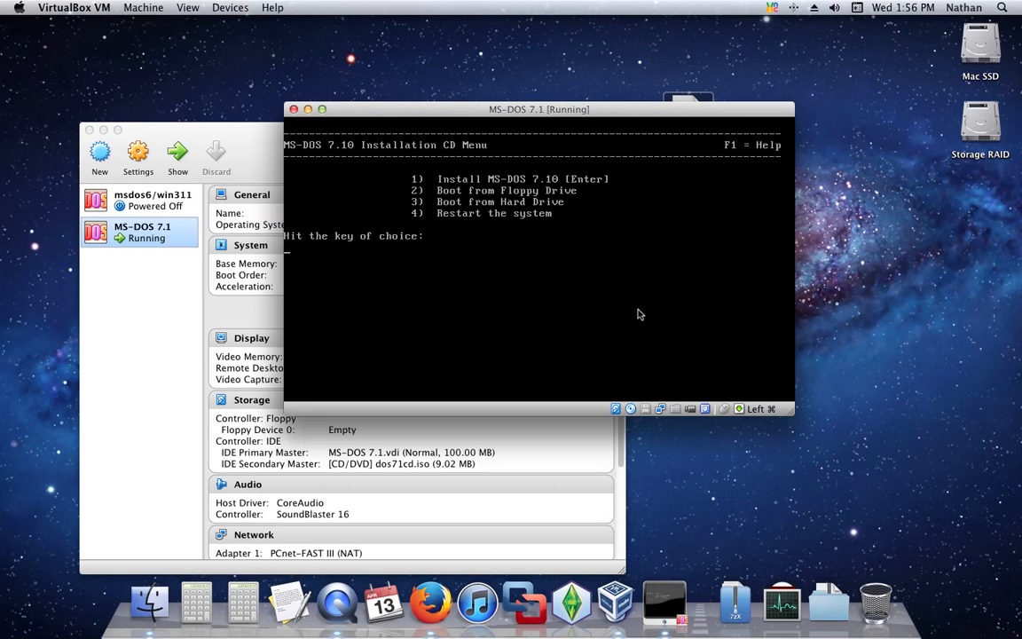
Start the MS-DOS 7.10 installation and proceed through the introductory pages to the hard drive partition check
key("Return")
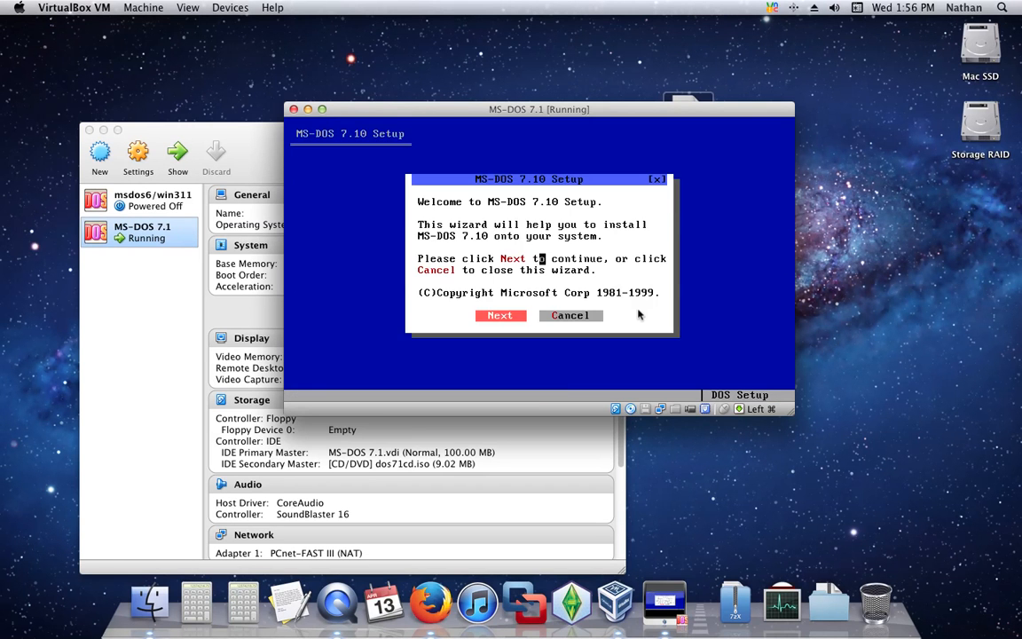
key("Return")
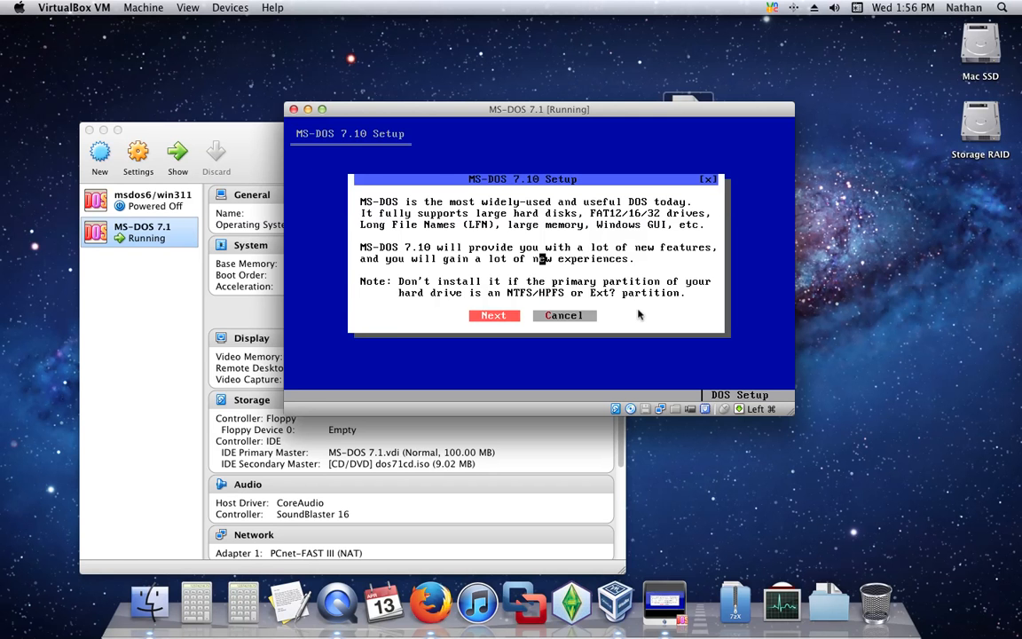
key("Return")
key("Return")
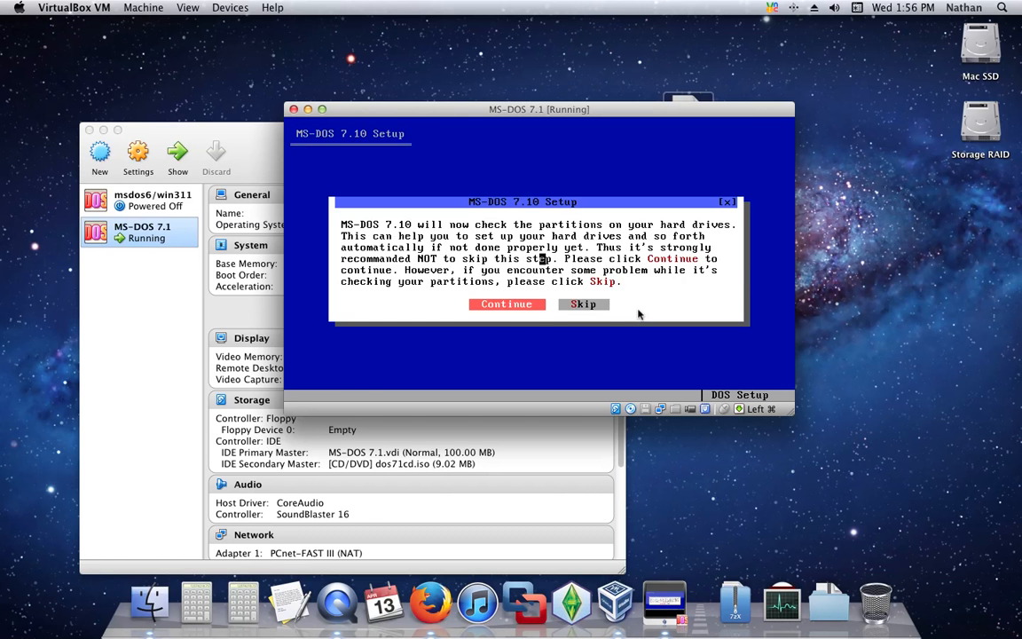
key("Return")
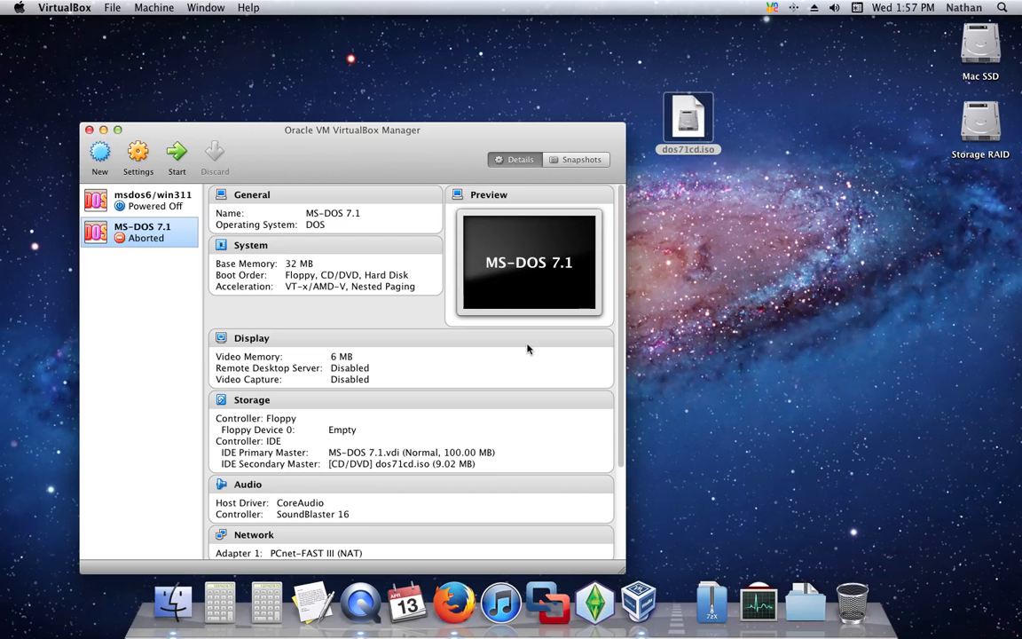
Restart the aborted MS-DOS 7.1 machine, selecting dos71cd.iso as its startup disk again
double_click(133, 231)
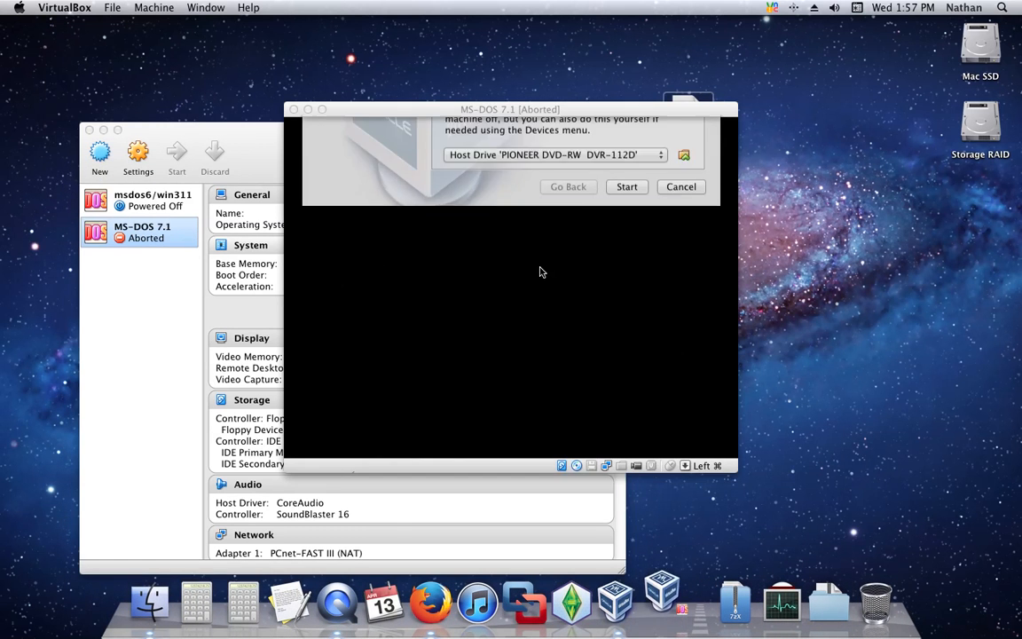
left_click(684, 277)
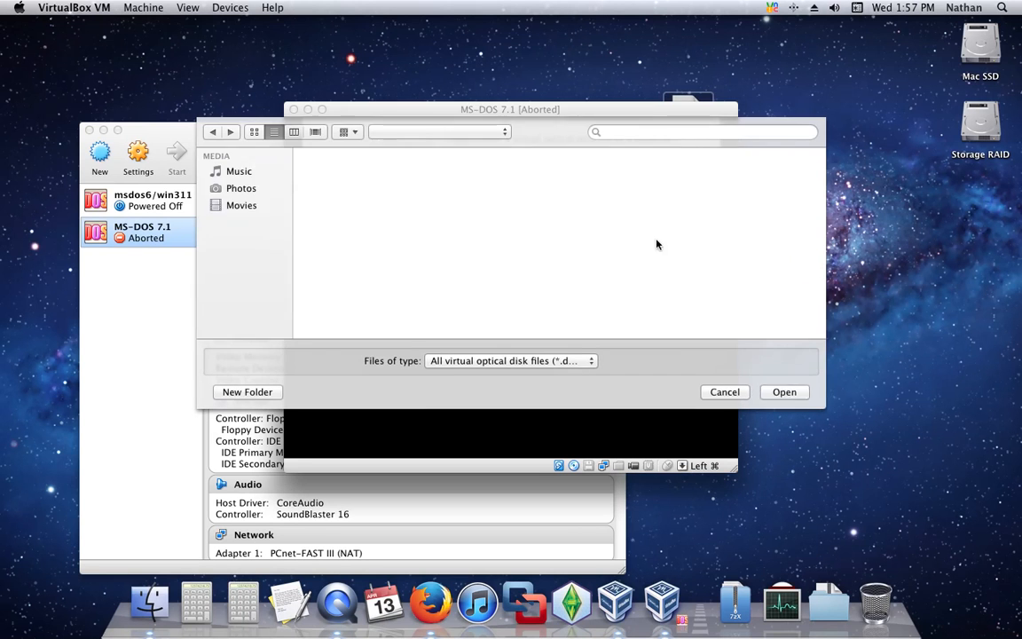
double_click(392, 169)
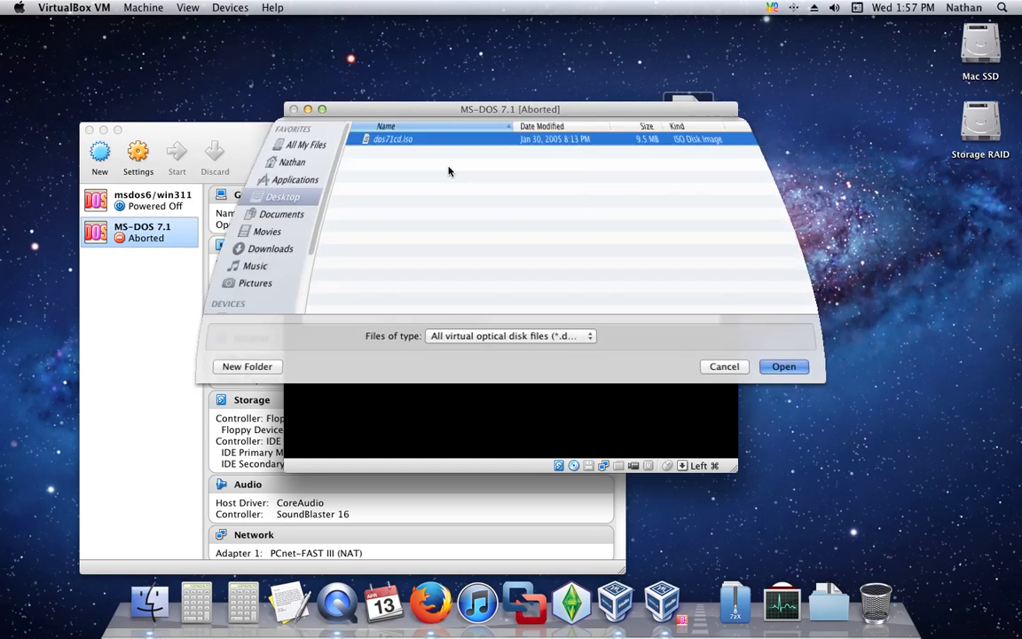
key("Return")
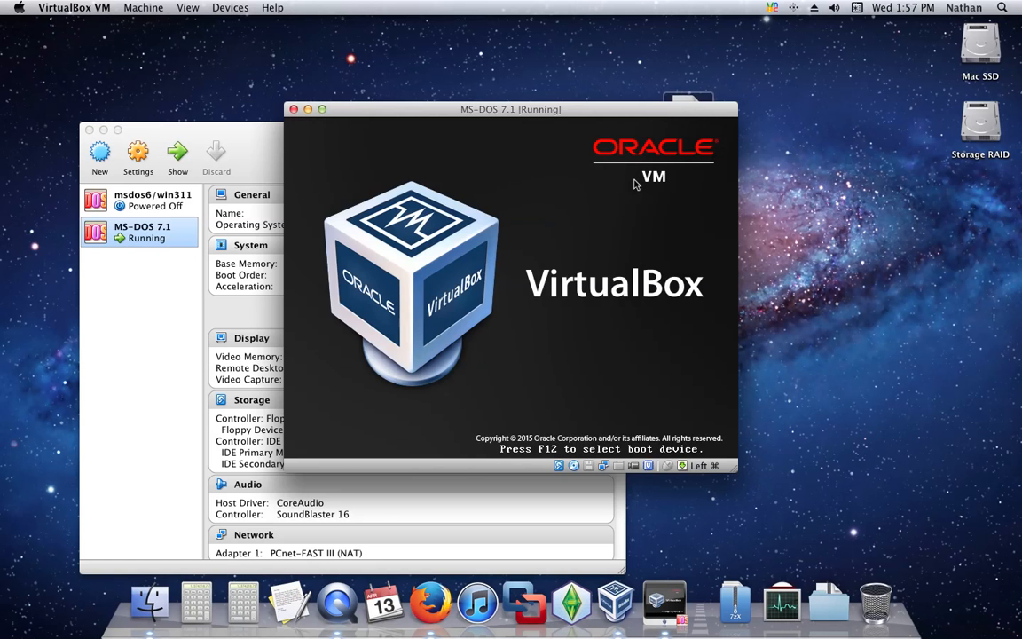
Launch the MS-DOS 7.10 installation from the CD again and agree to its licence
key("Return")
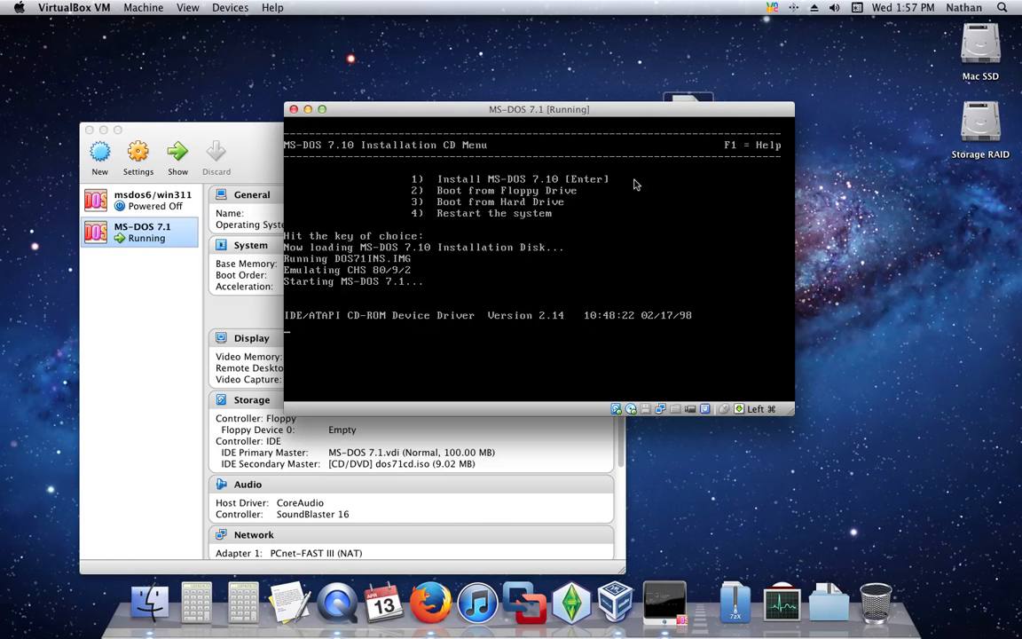
left_click(103, 55)
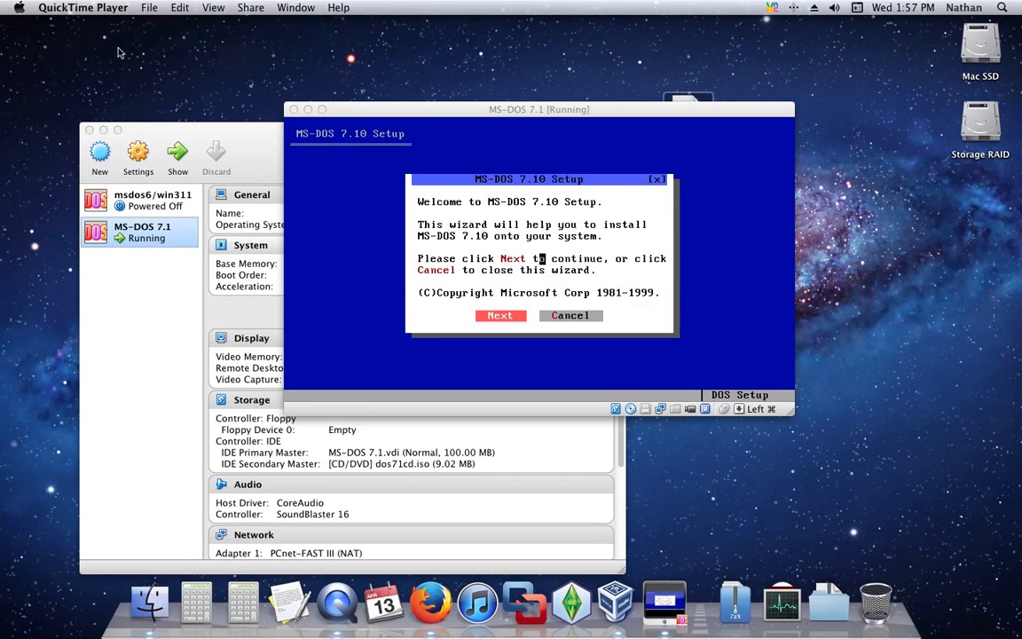
left_click(475, 109)
key("Return")
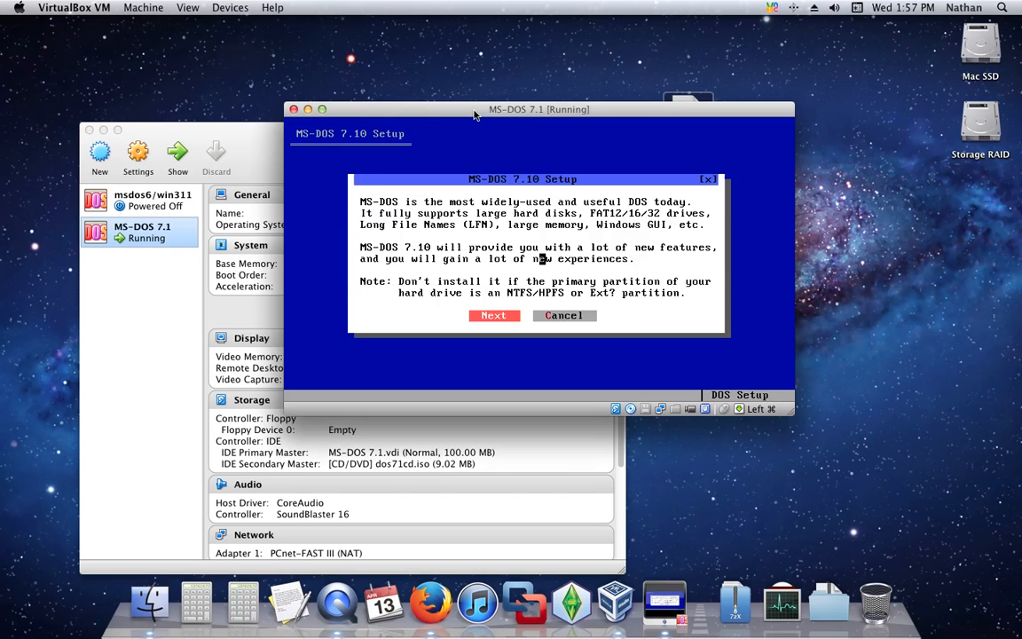
key("Return")
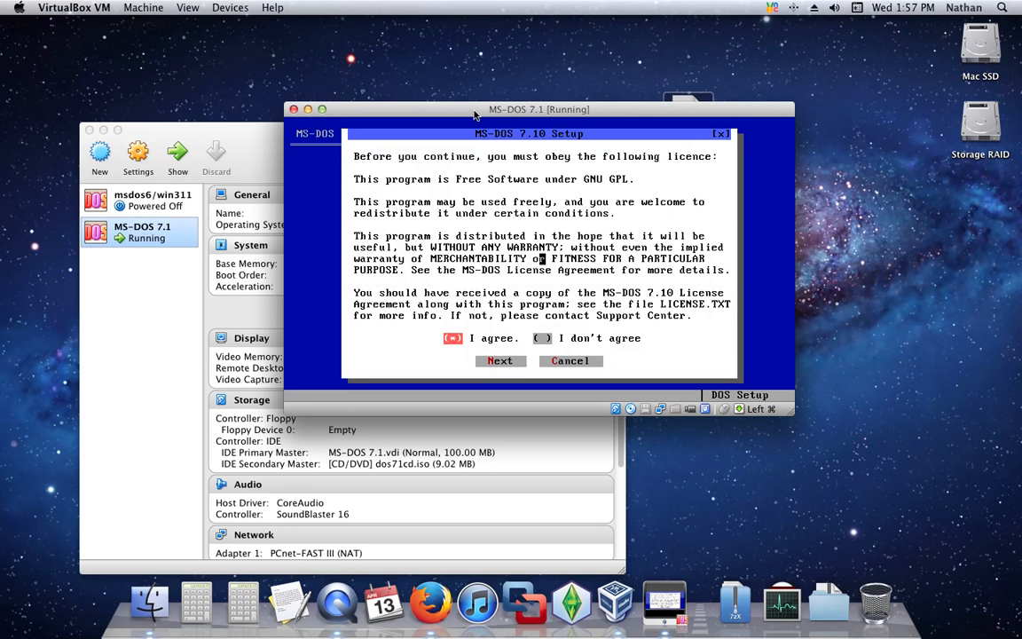
key("Tab")
key("Tab")
key("Return")
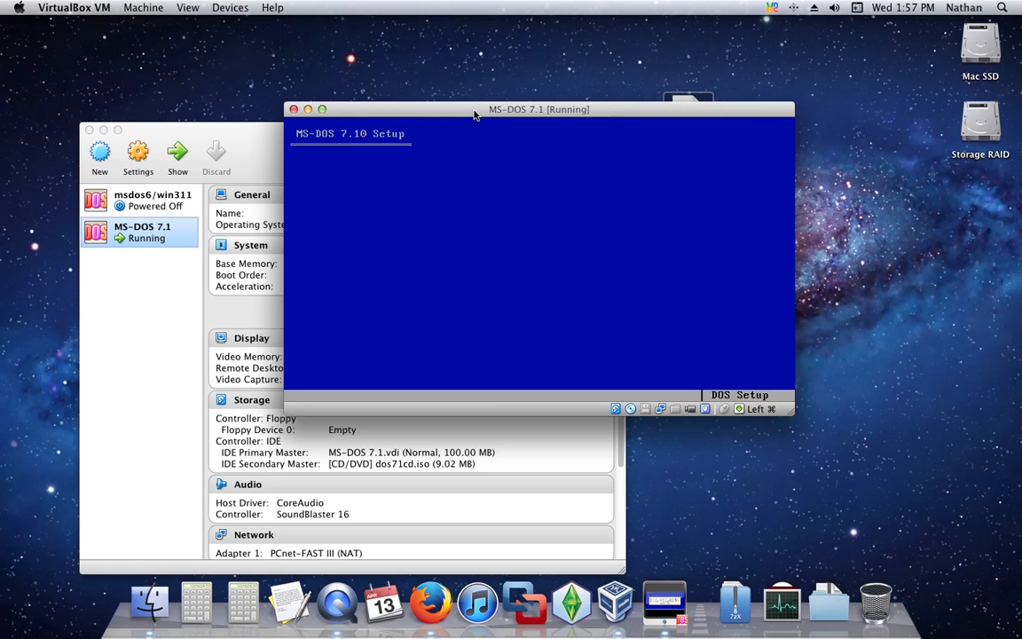
Run the hard drive partition check and agree to rewrite the MBR code
key("Return")
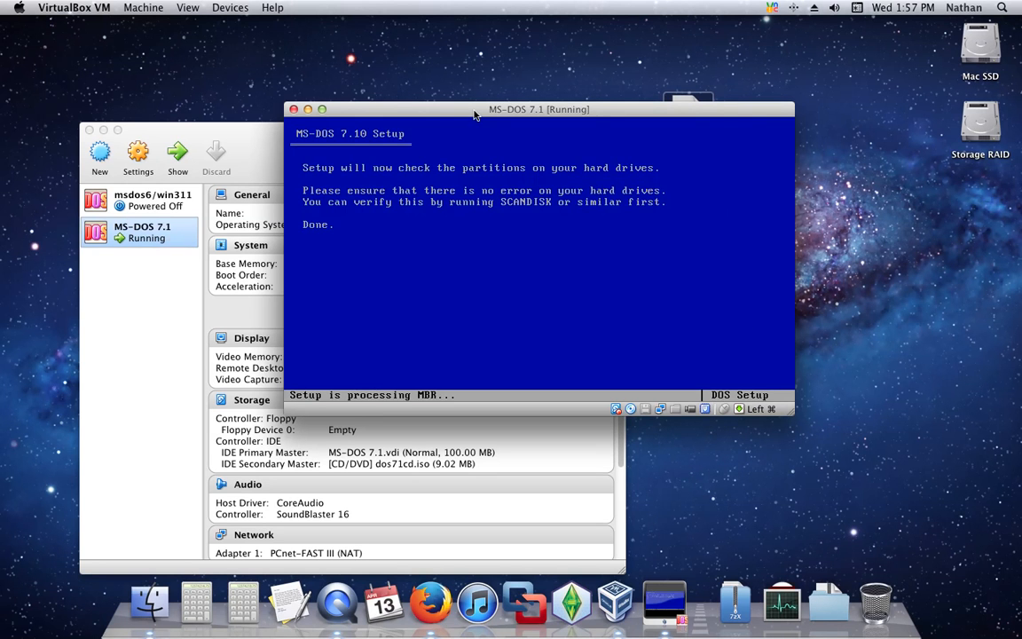
key("Left")
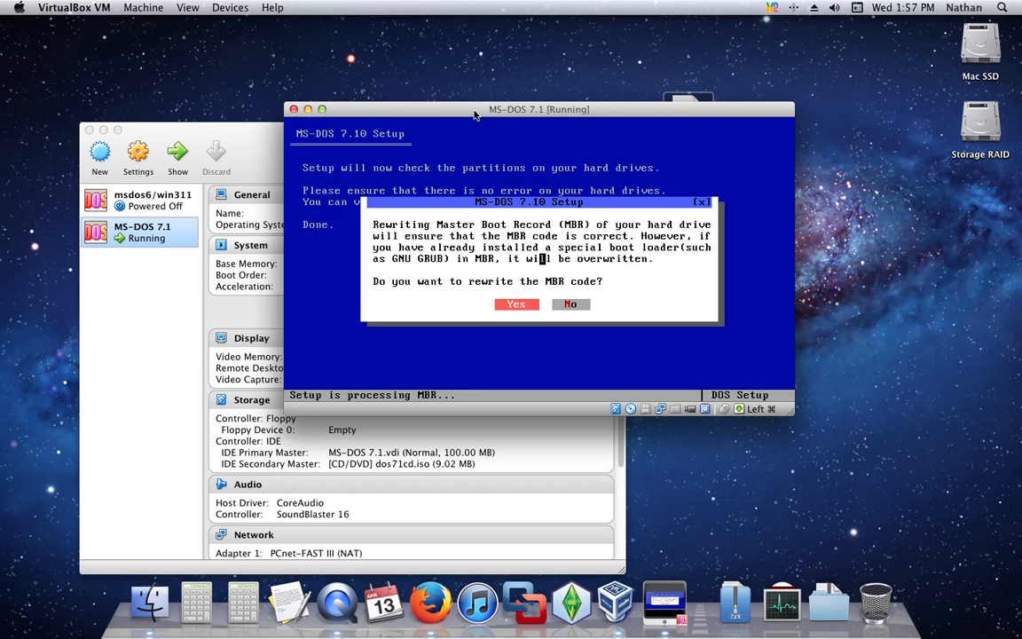
key("Return")
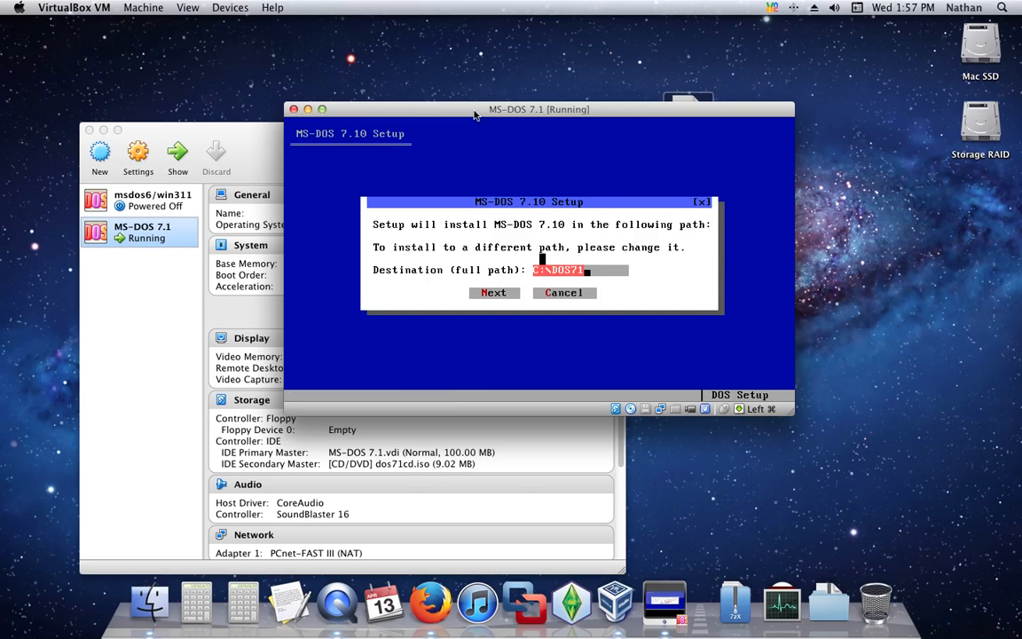
Accept C:\DOS71 as the installation path and have setup create the directory
key("Right")
key("Return")
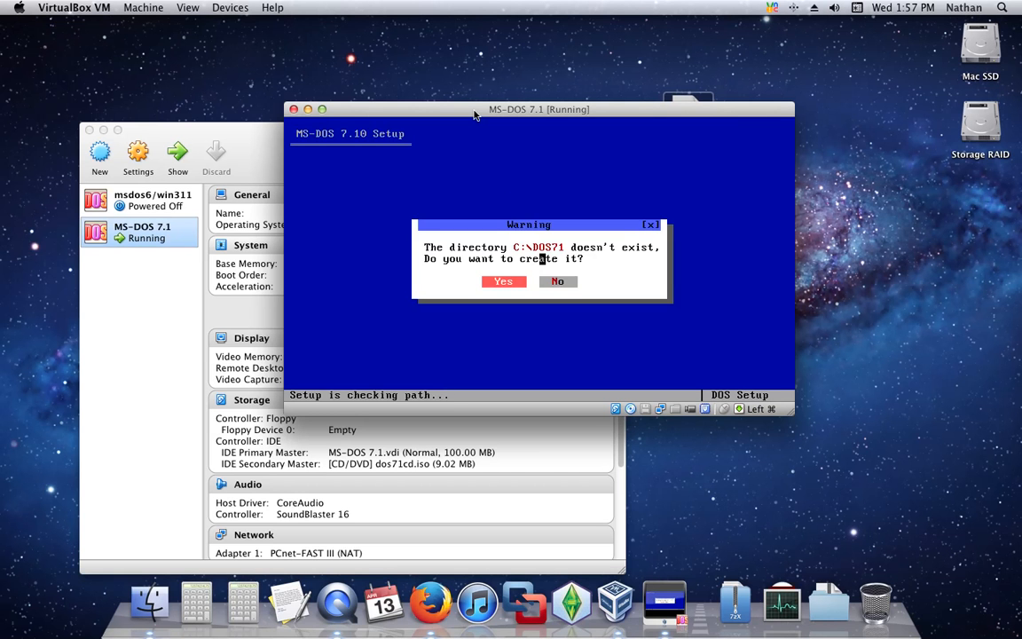
key("Return")
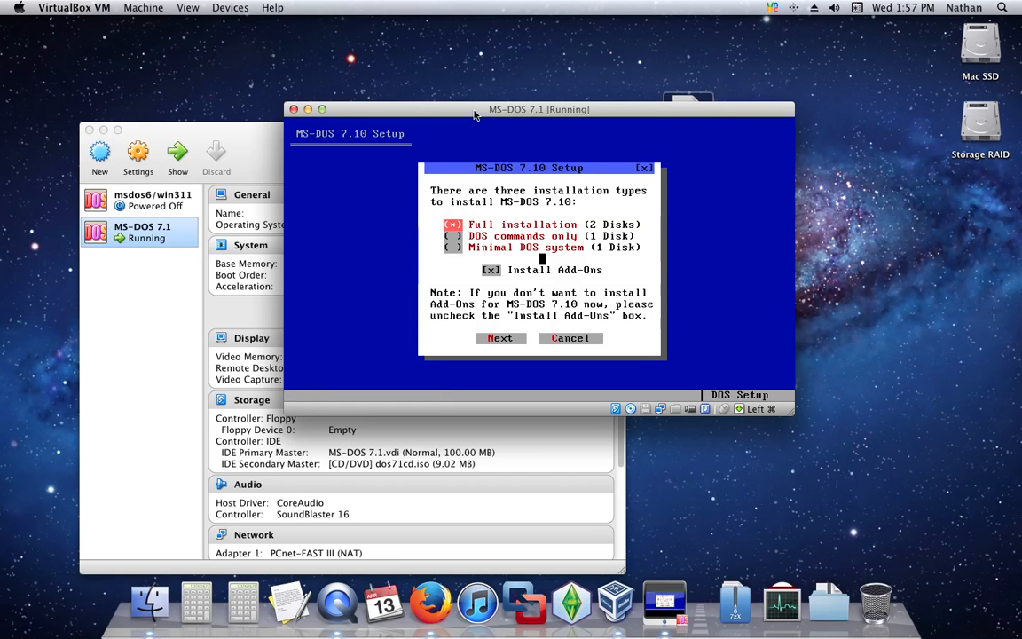
Choose the full installation of MS-DOS 7.10 with the add-ons excluded
key("Tab")
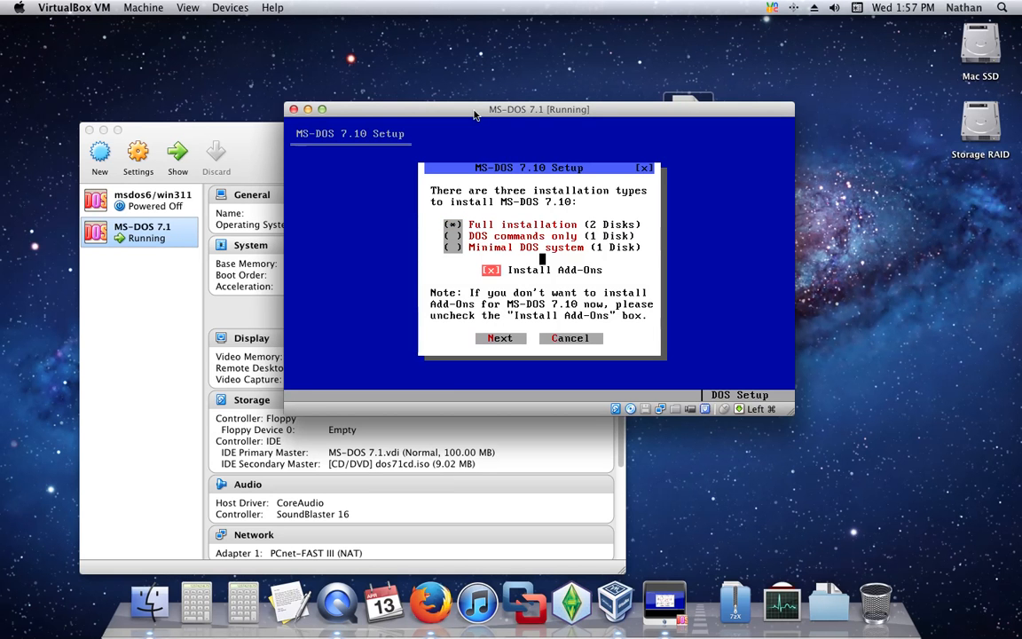
key("Tab")
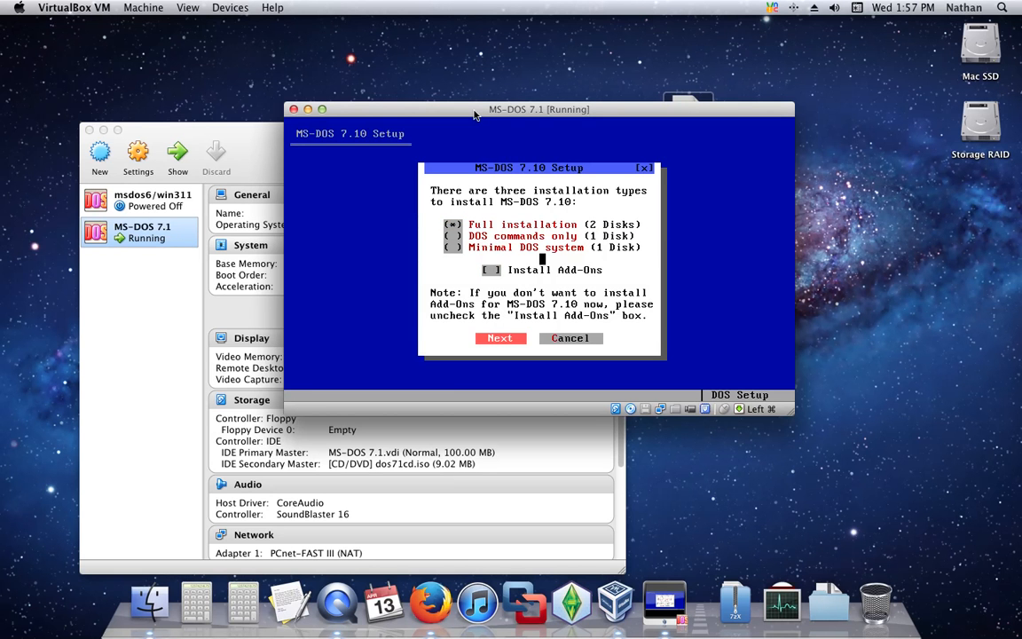
key("Return")
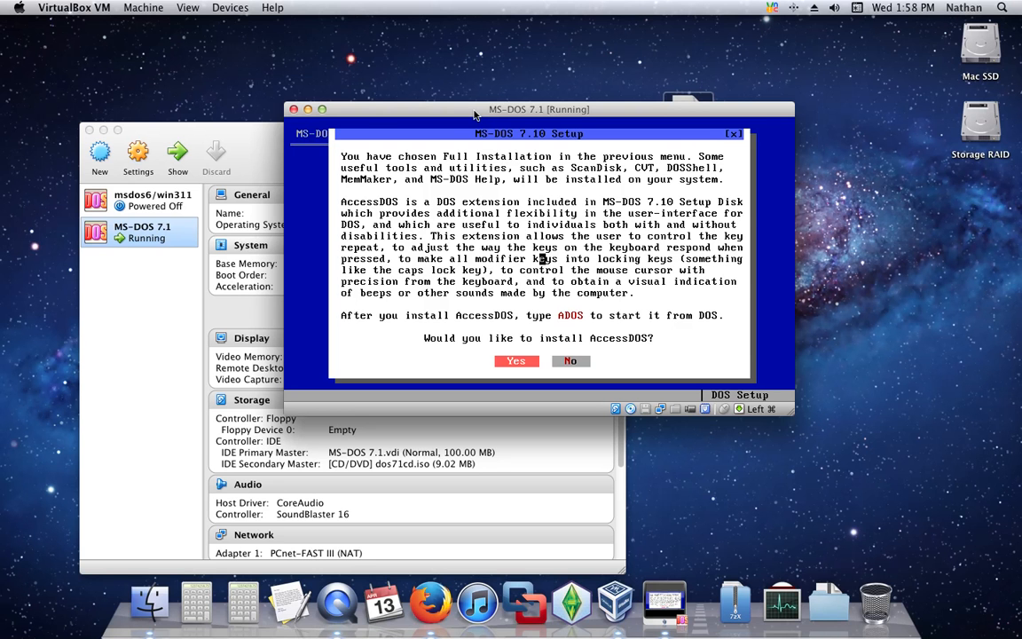
Include AccessDOS in the full installation and start installing MS-DOS 7.10 to C:\DOS71
key("Return")
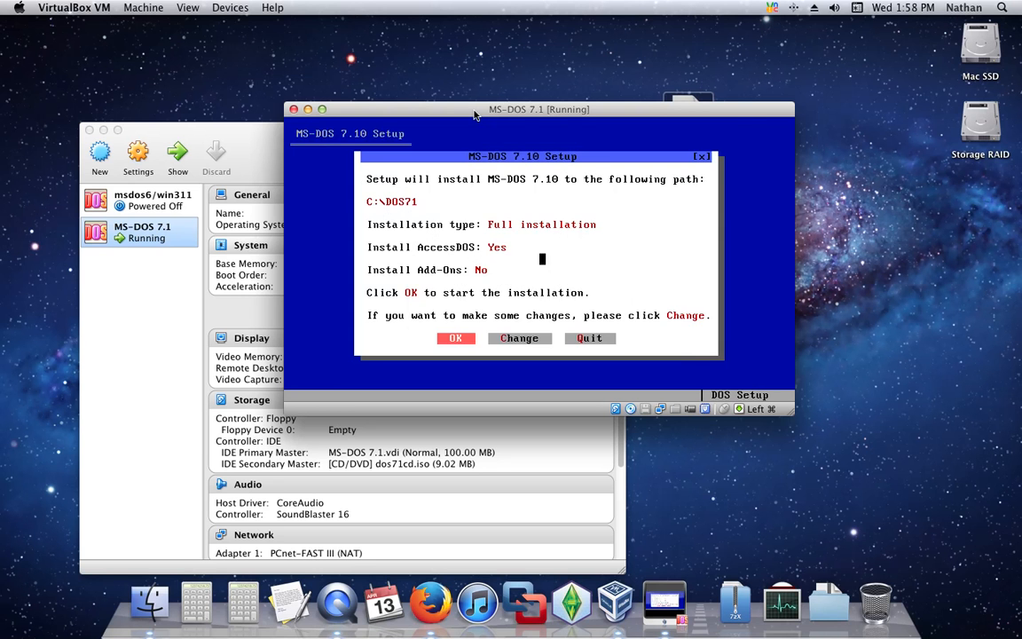
key("Return")
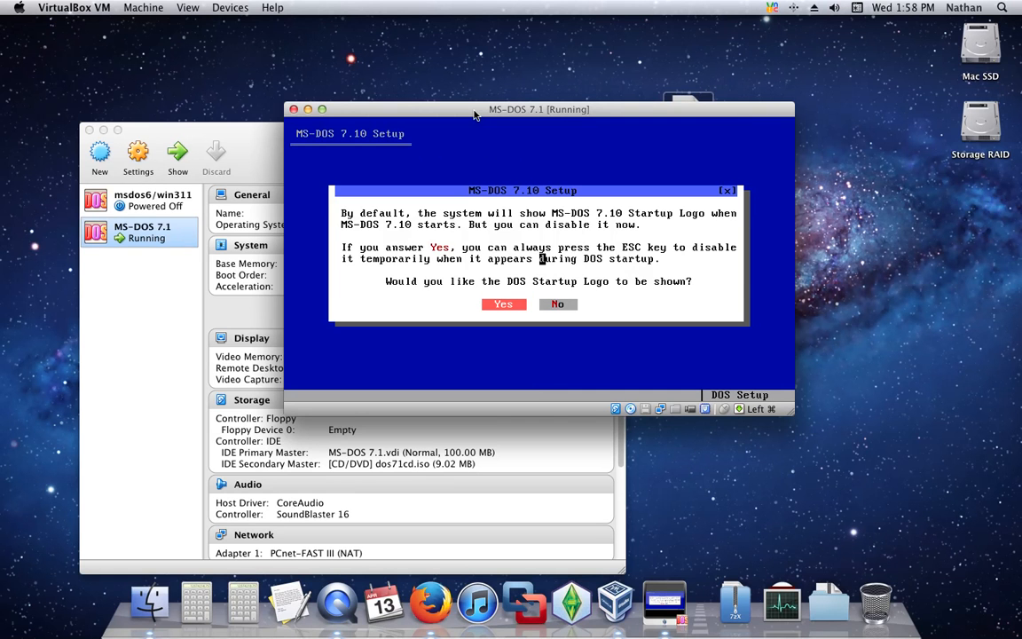
Keep the DOS startup logo, decline the BOOTLOG.TXT startup log, and enable direct disk write access by automatic drive locking
key("Return")
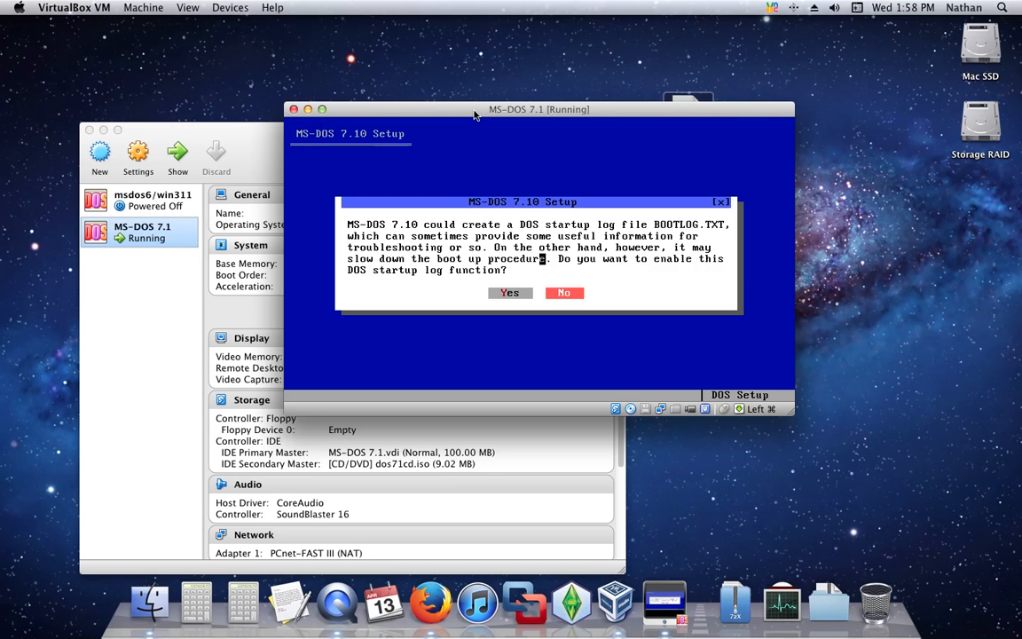
key("Return")
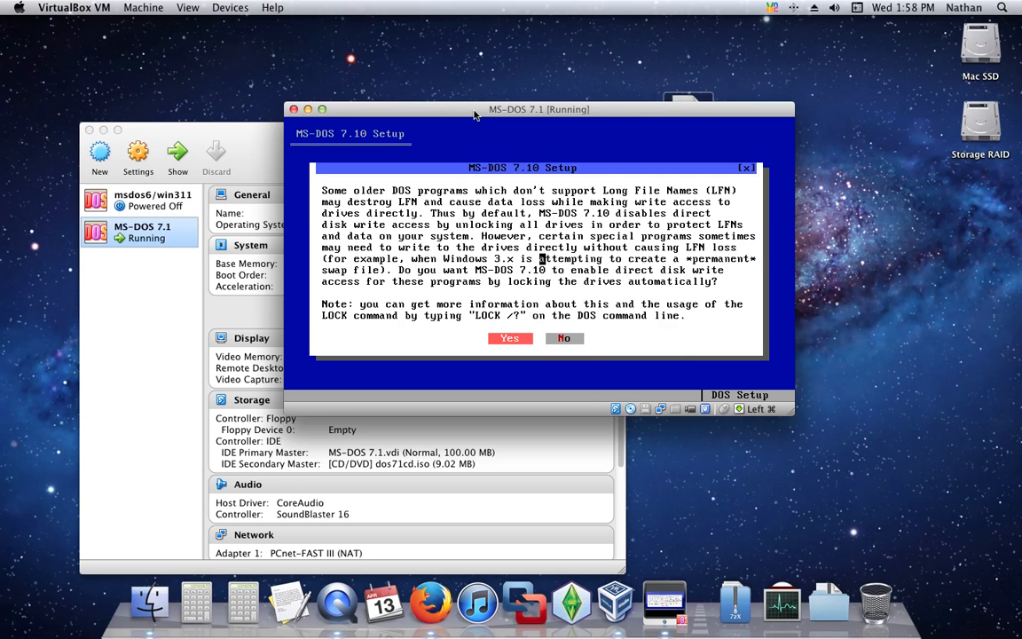
key("Return")
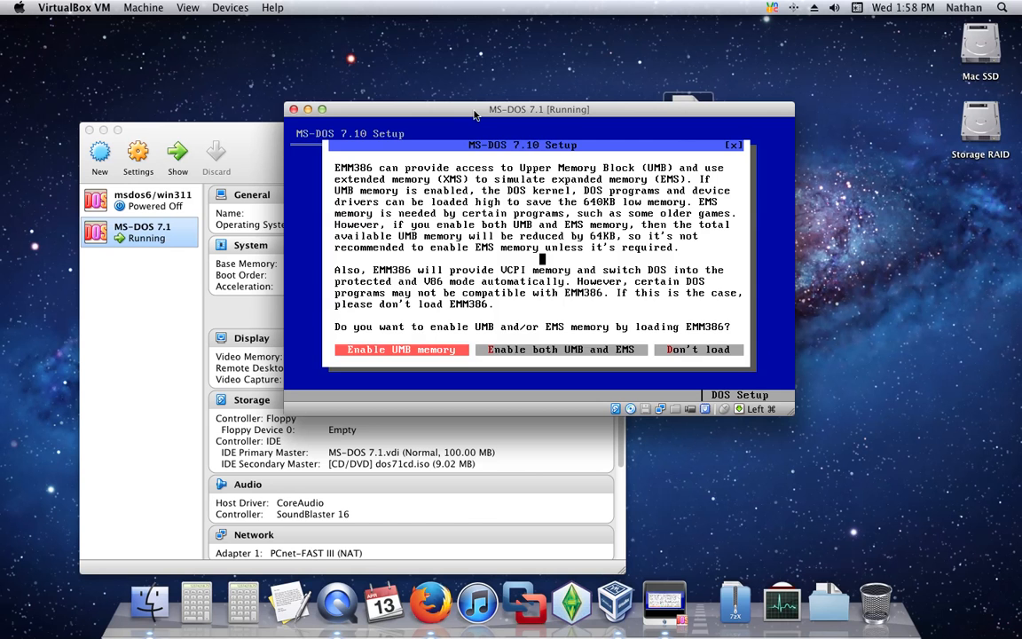
Choose not to load EMM386, and load both the IDE CD/DVD driver and MSCDEX.EXE at DOS startup
key("Right")
key("Right")
key("Return")
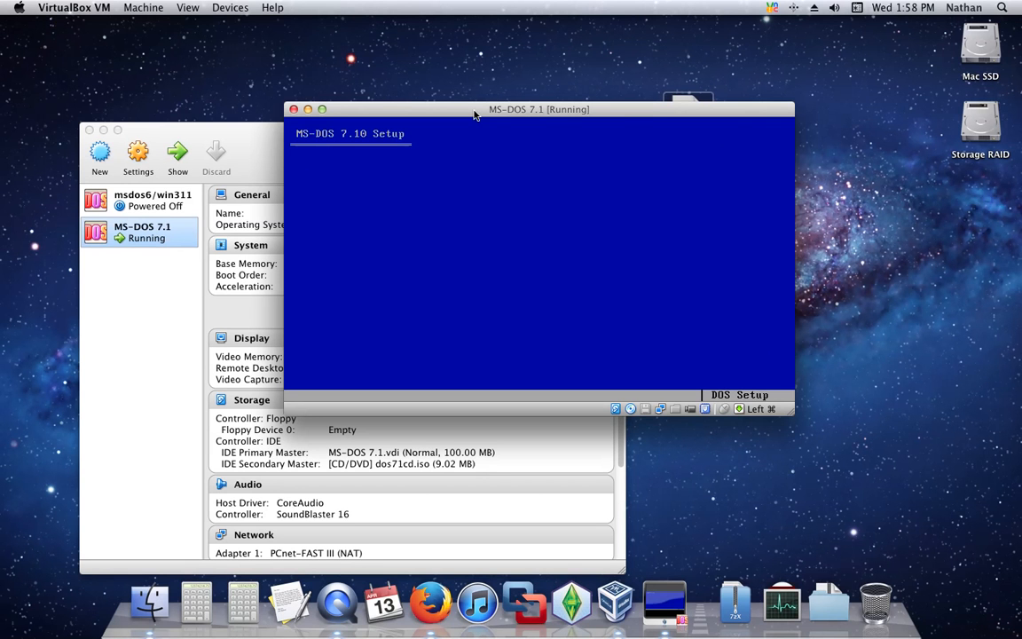
key("Right")
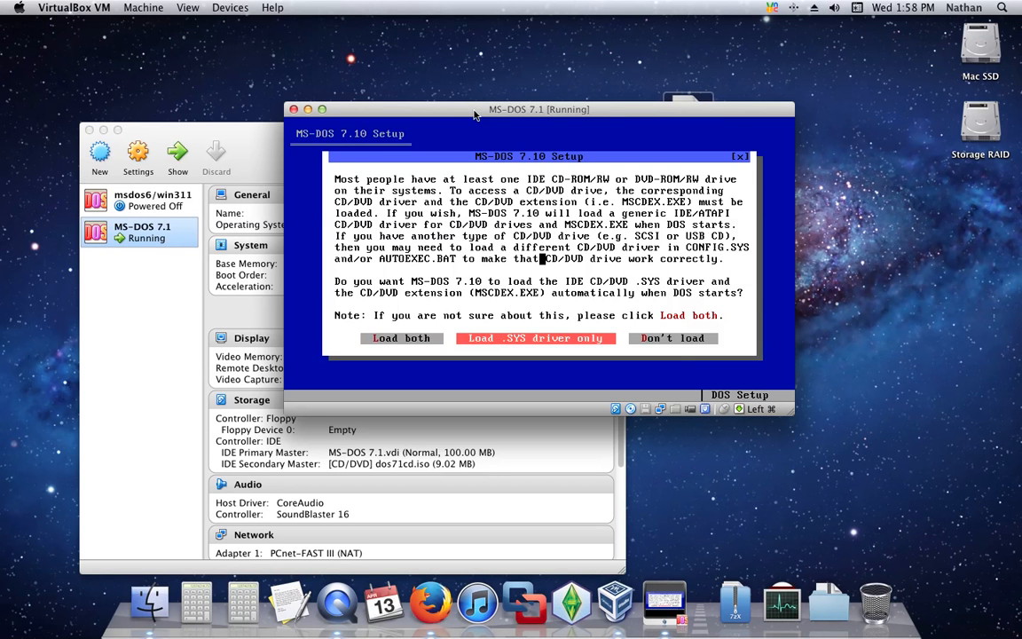
key("Left")
key("Return")
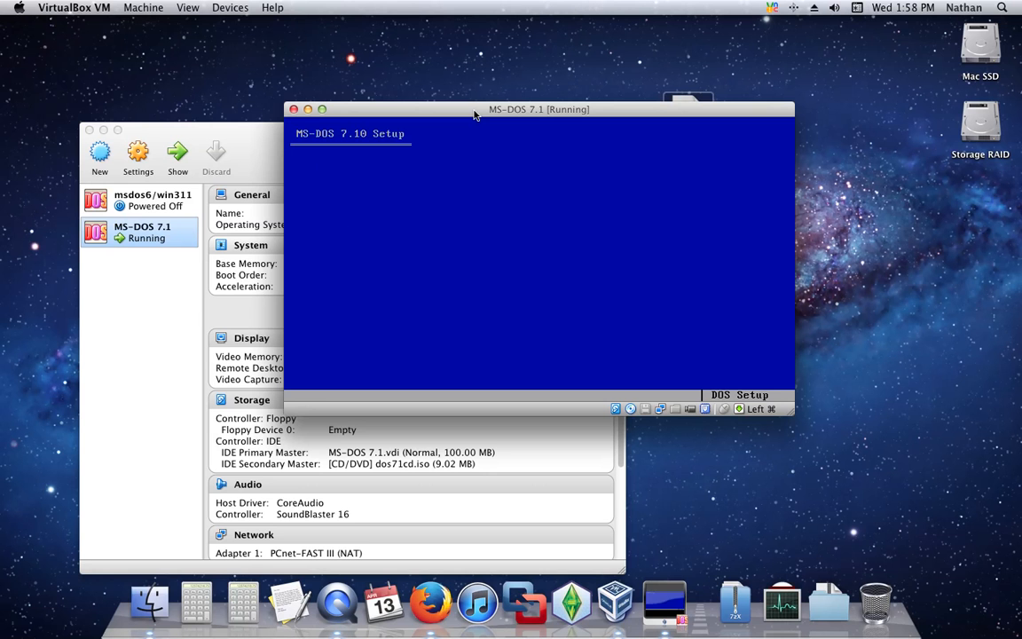
Accept the preselected startup programs: SHARE, DOSLFN and CTMOUSE
key("Down")
key("Down")
key("Down")
key("Down")
key("Down")
key("Down")
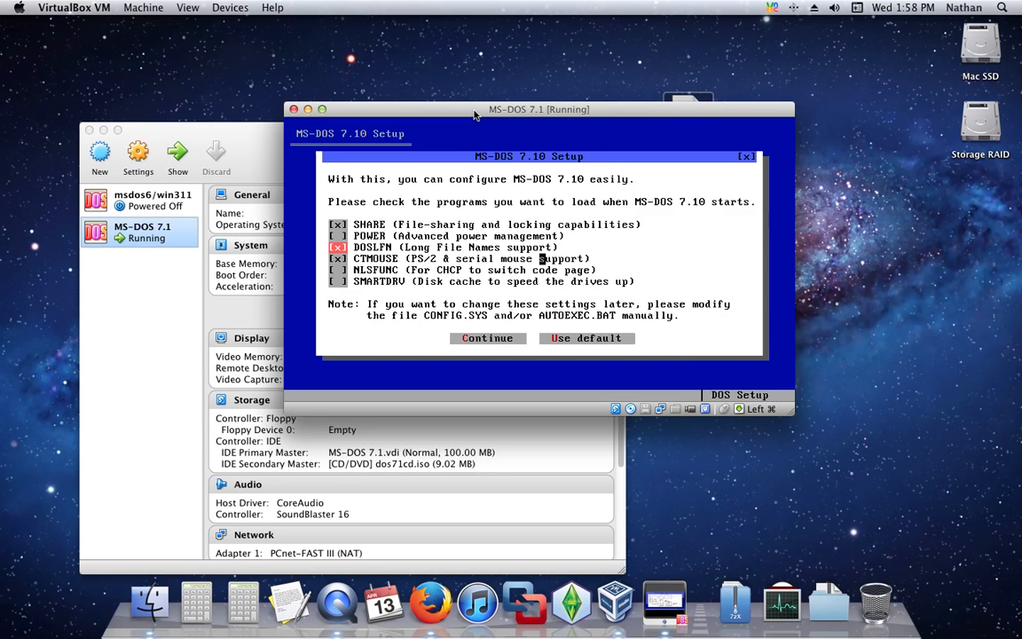
key("Return")
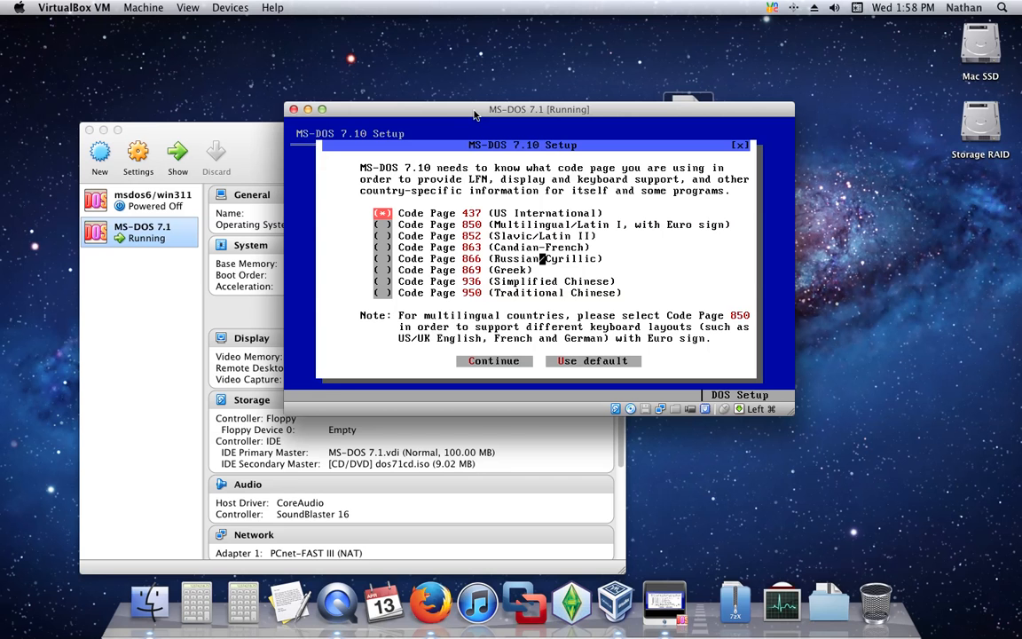
Keep Code Page 437 (US International) as the system's code page and continue setup
key("Down")
key("Down")
key("Down")
key("Down")
key("Down")
key("Down")
key("Down")
key("Down")
key("Return")
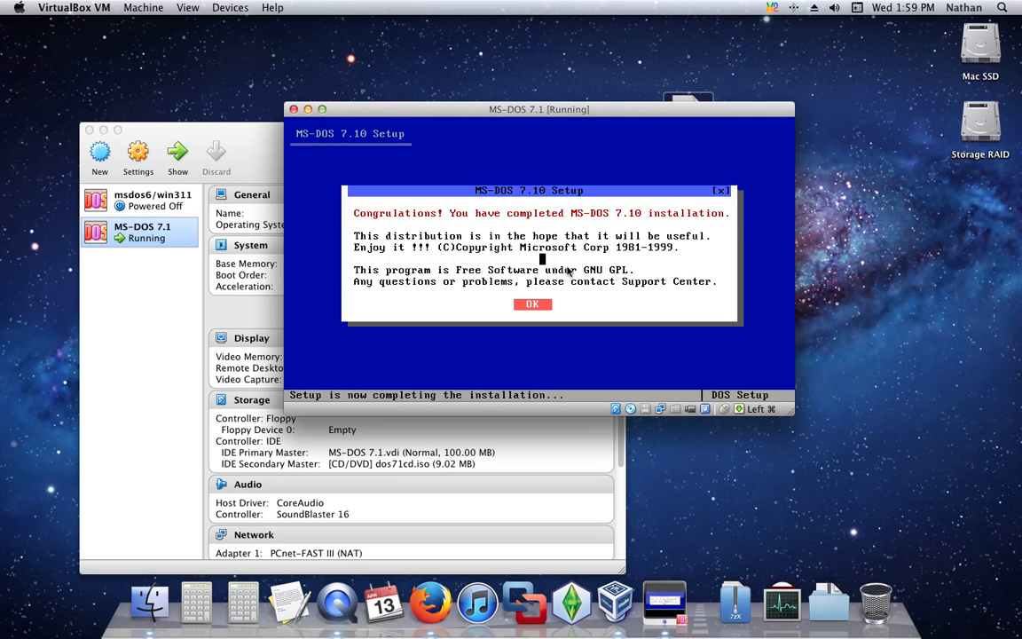
Remove the dos71cd.iso disk from the virtual drive, finish the setup and agree to reboot
left_click(630, 408)
left_click(660, 468)
key("Left")
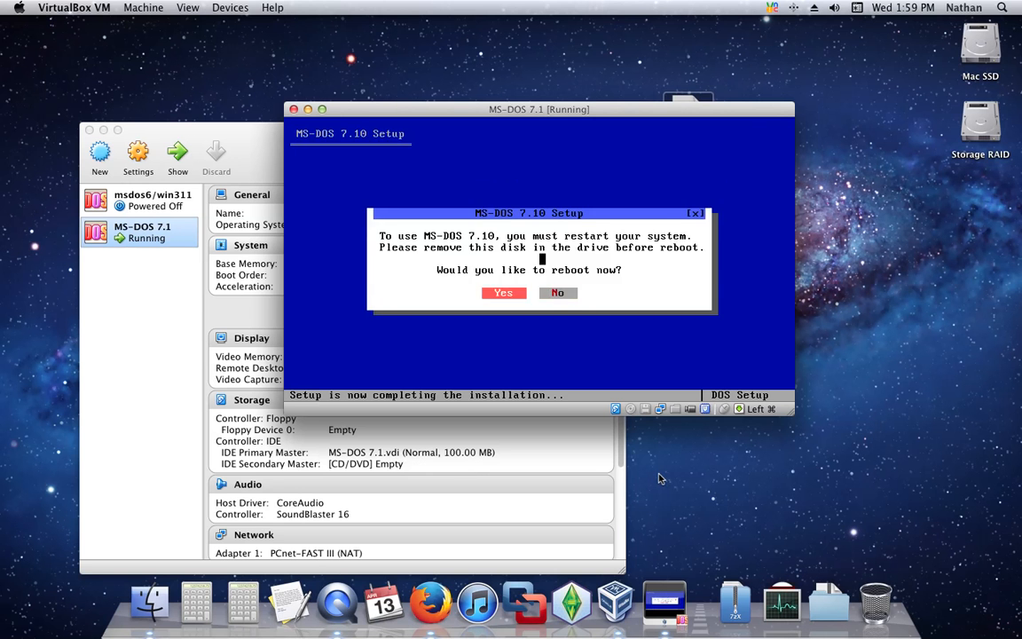
key("Return")
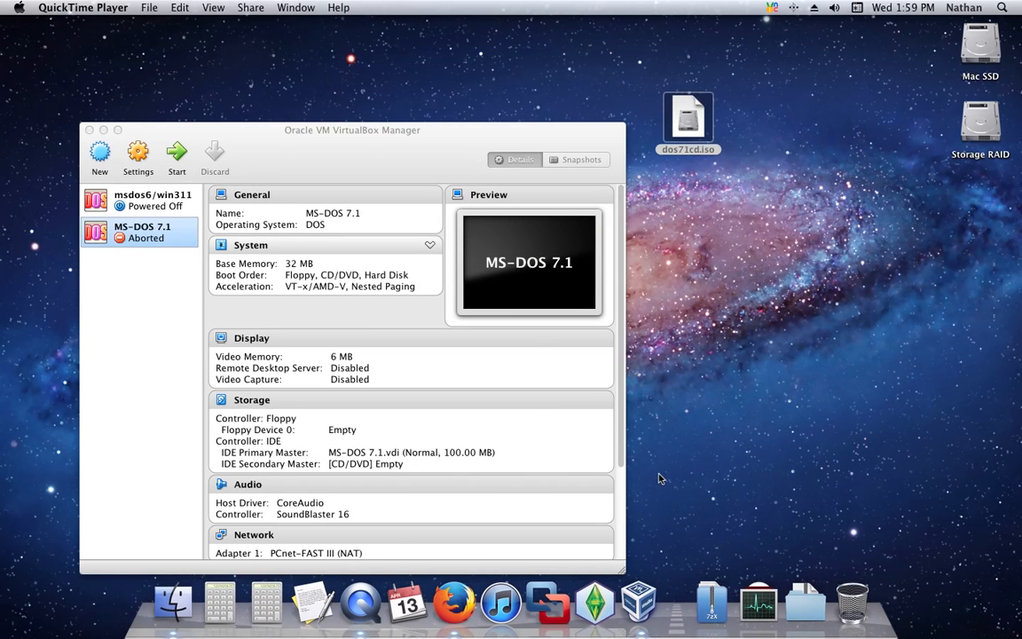
Start the MS-DOS 7.1 virtual machine with the PIONEER host drive as its disk and run dosshell at the C:\ prompt
left_click(355, 337)
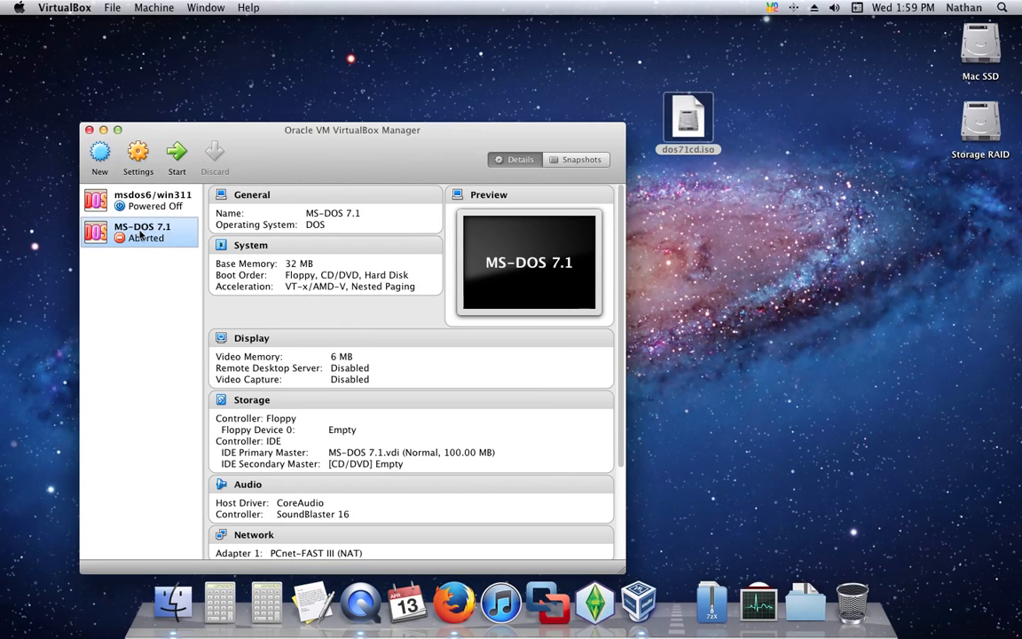
double_click(142, 231)
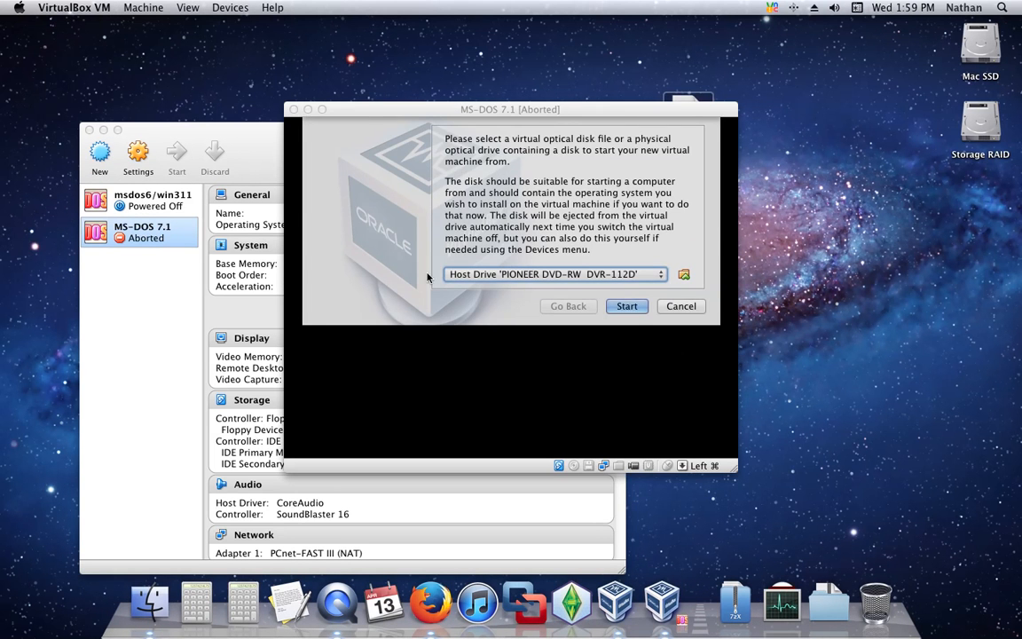
key("Return")
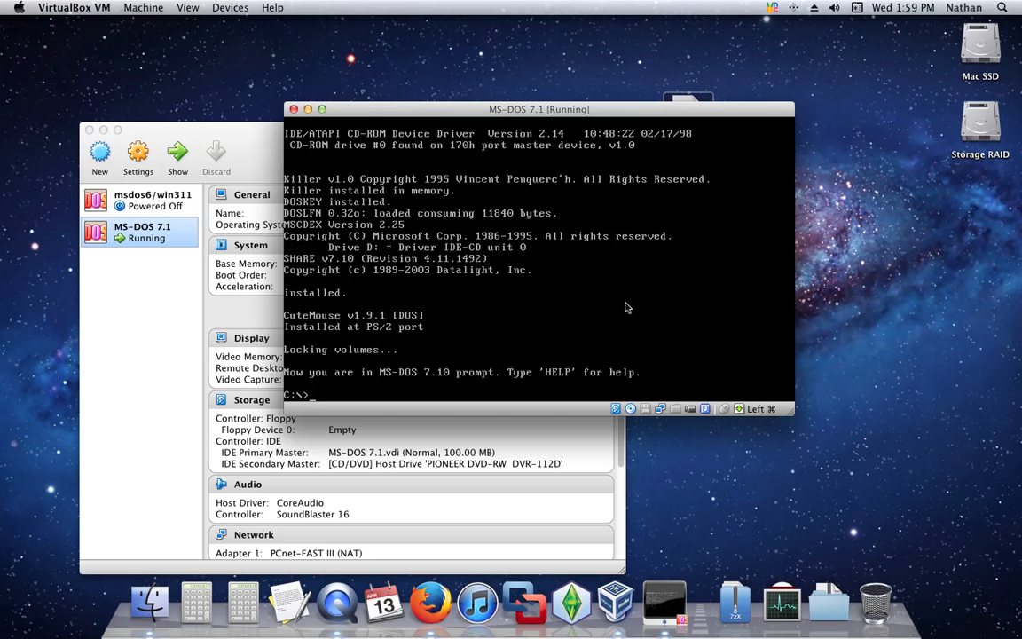
type("dosshell")
key("Return")
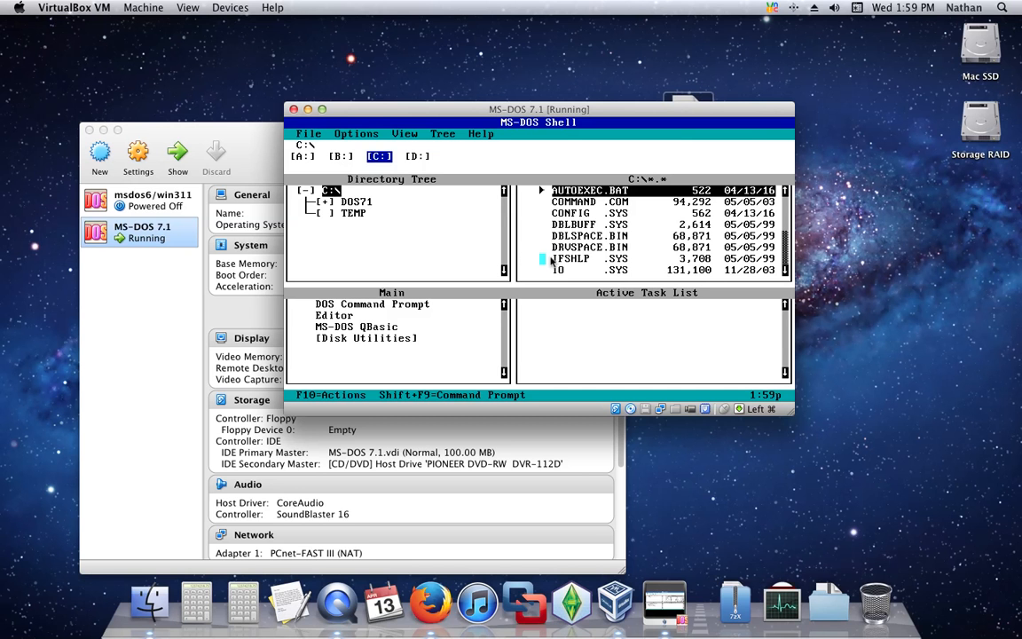
Expand the DOS71 directory in MS-DOS Shell and view the files in its ADOS subdirectory
left_click(551, 258)
left_click(754, 155)
left_click(485, 169)
left_click(326, 202)
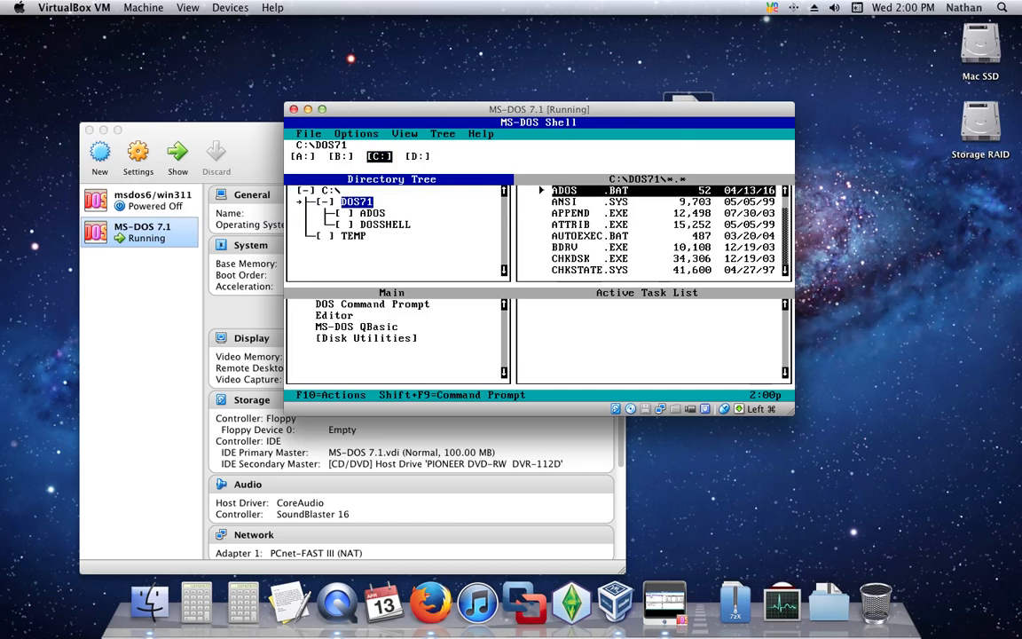
left_click(345, 213)
left_click(708, 191)
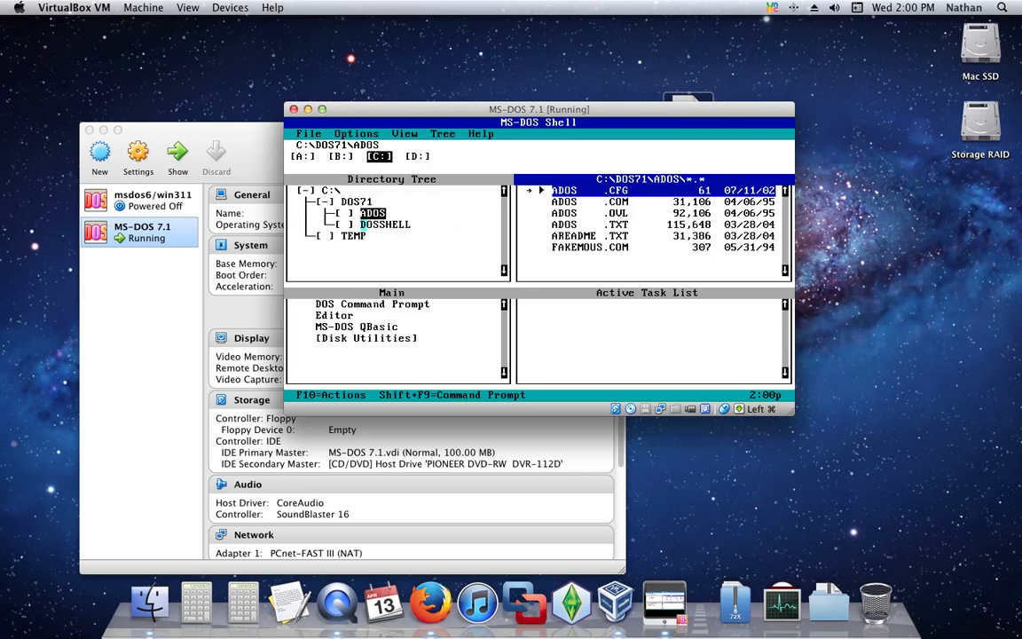
Try to run DOSSWAP.EXE from the DOS71\DOSSHELL directory, then return to the shell
left_click(363, 225)
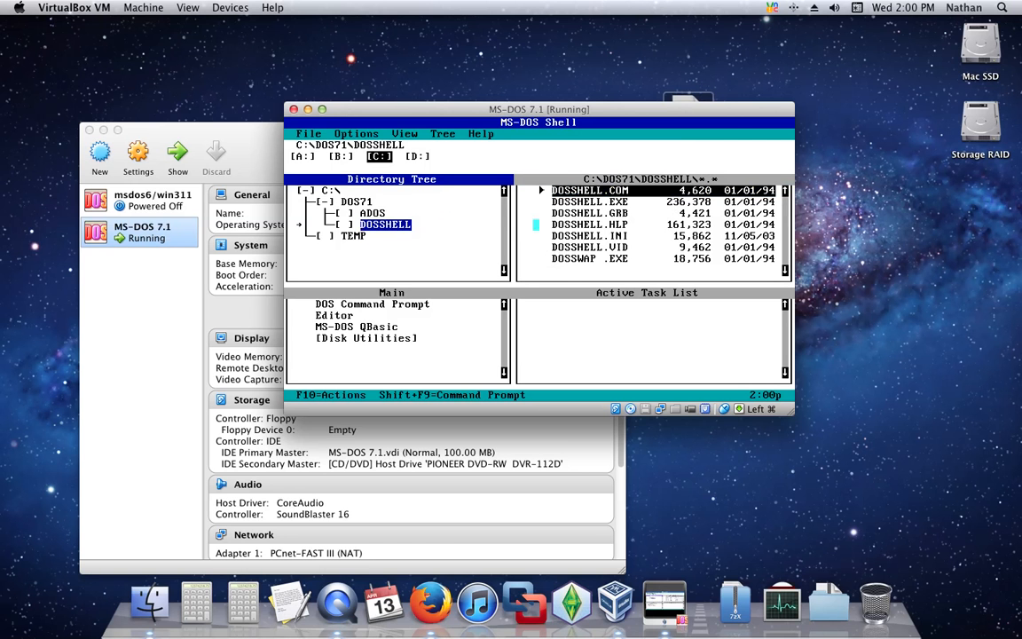
left_click(591, 224)
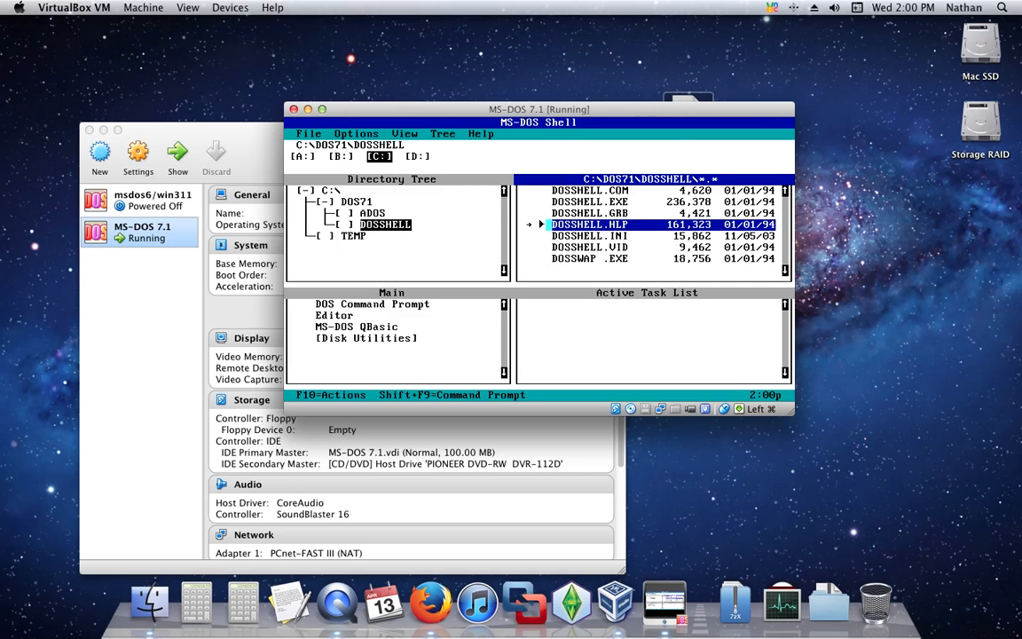
key("Down")
key("Down")
key("Down")
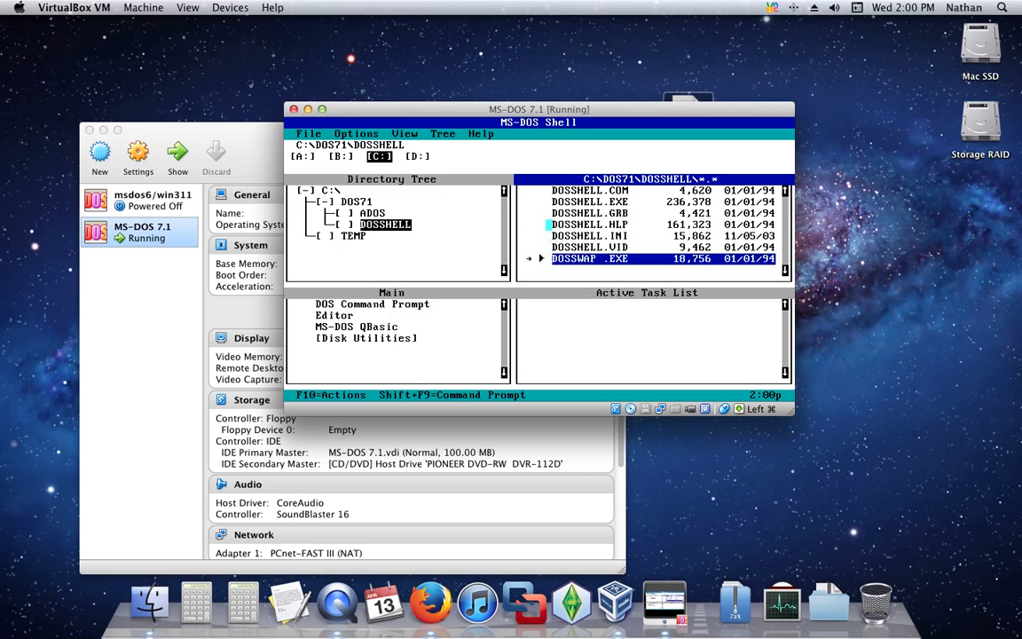
key("Return")
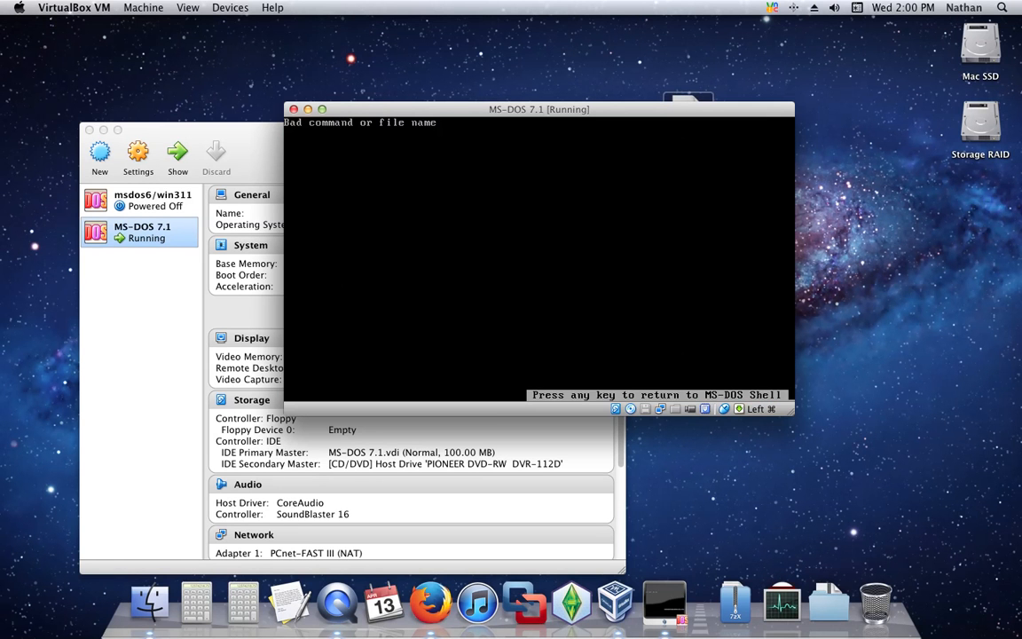
key("Return")
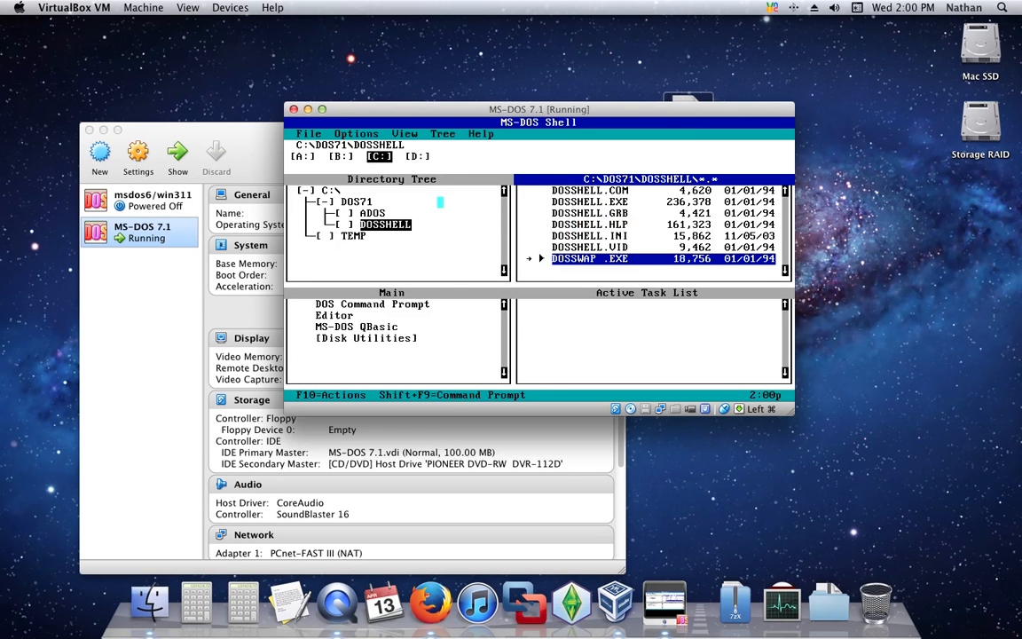
Try to open AREADME.TXT from the DOS71\ADOS directory and return to the shell
left_click(372, 213)
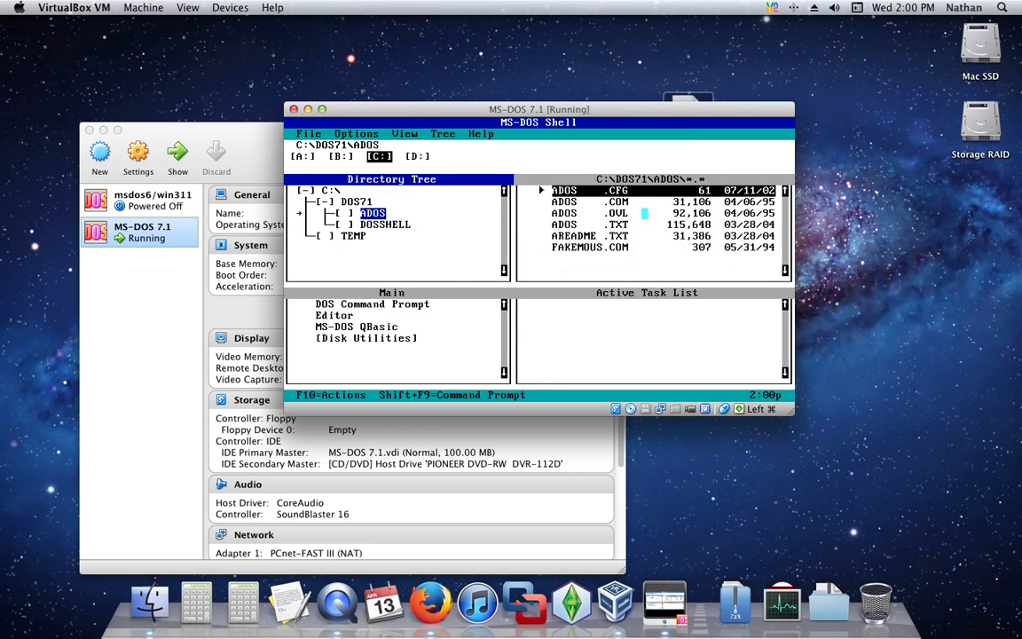
double_click(575, 235)
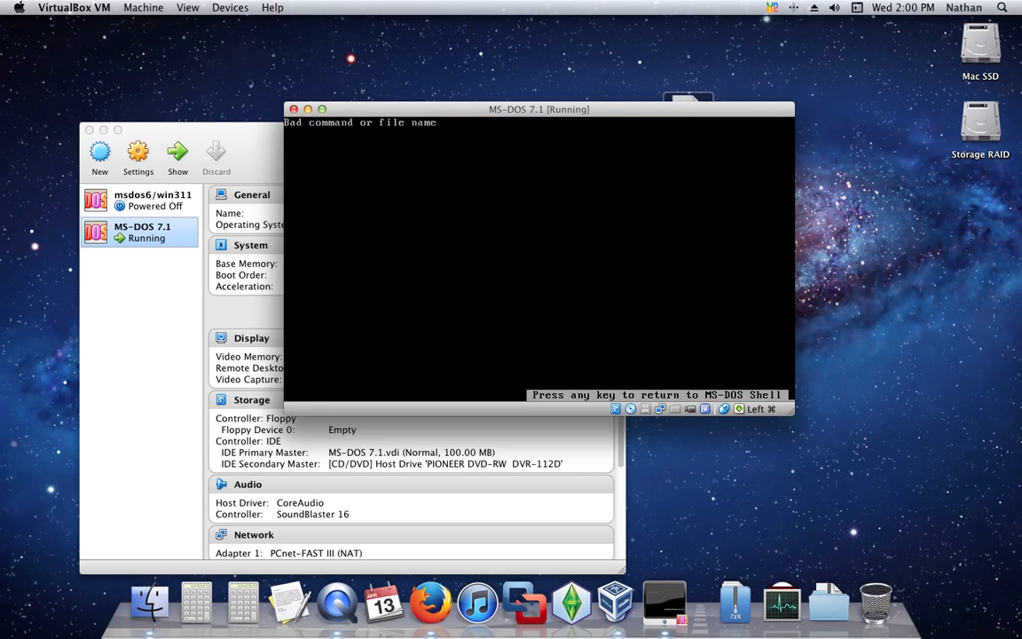
key("Return")
key("Return")
key("Return")
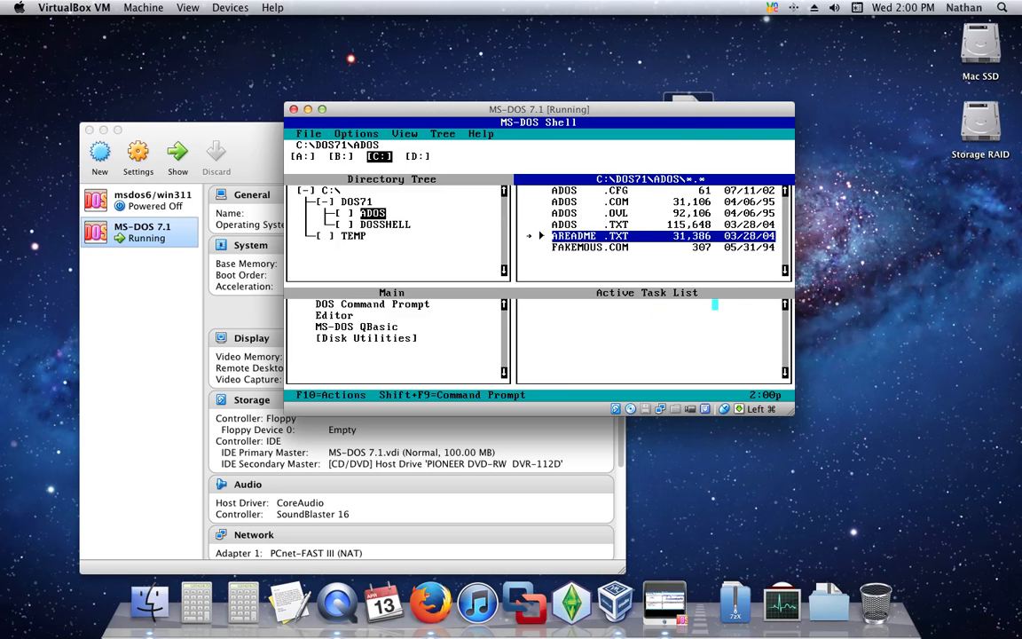
Remove the host drive disk from the virtual CD/DVD drive and power off the virtual machine
key("super")
left_click(630, 408)
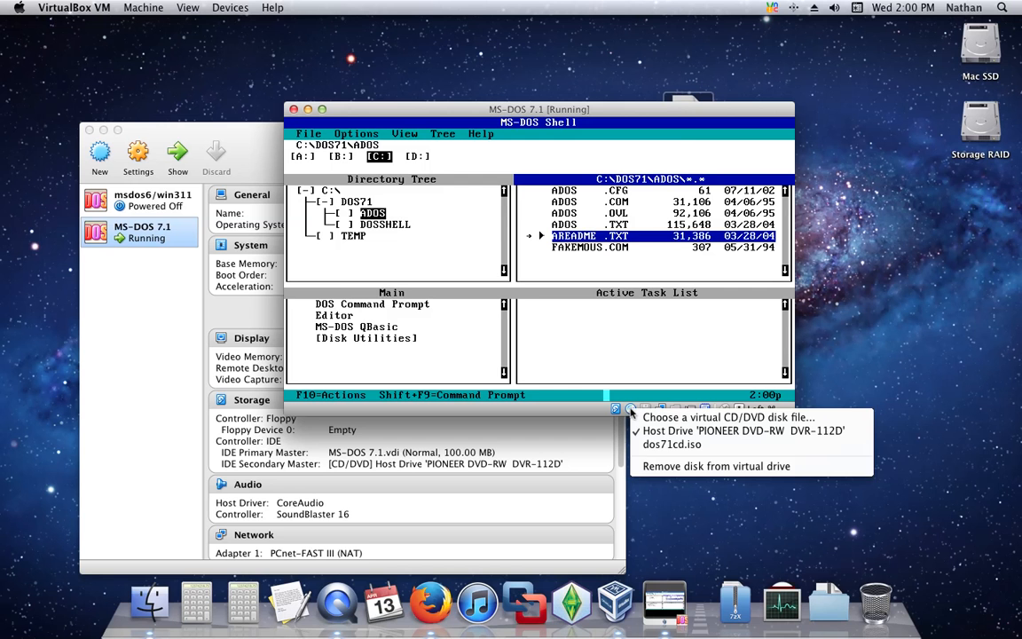
left_click(657, 466)
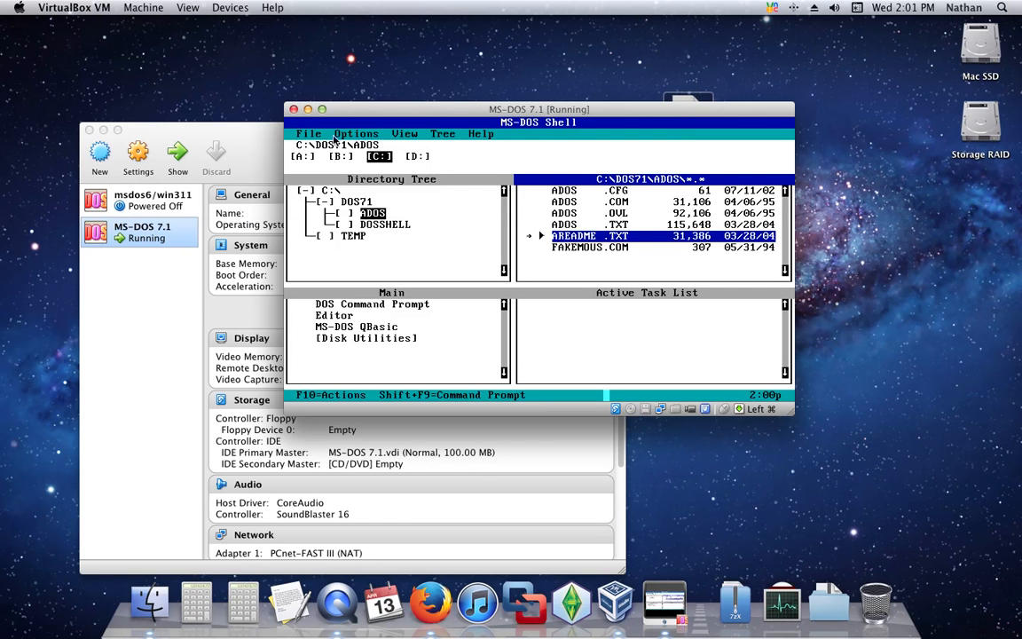
left_click(293, 110)
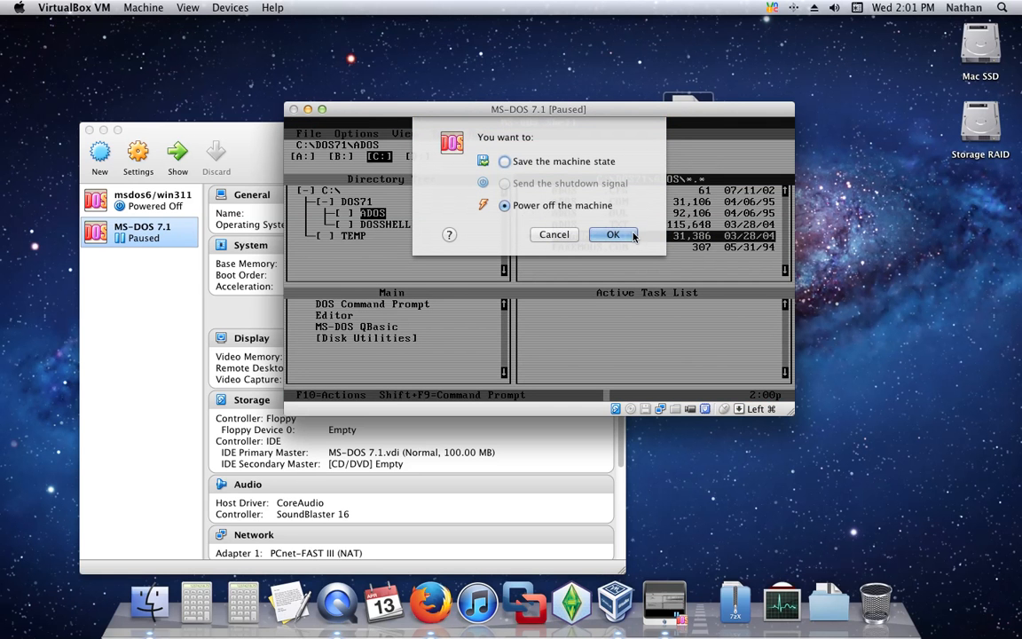
left_click(632, 234)
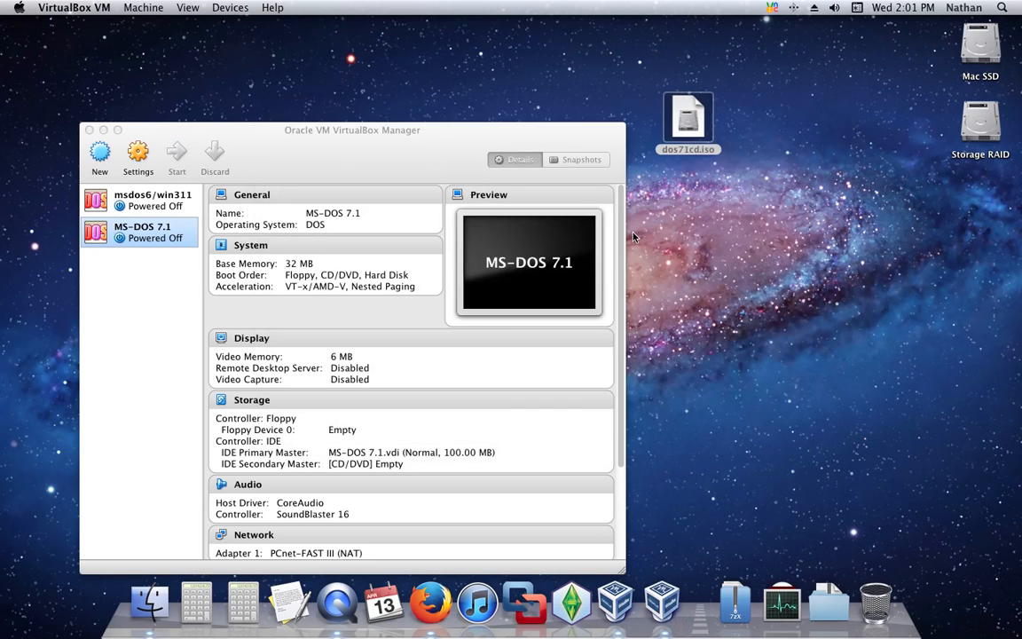
Start the MS-DOS 7.1 virtual machine from its hard disk and run dosshell at the C:\ prompt
double_click(142, 228)
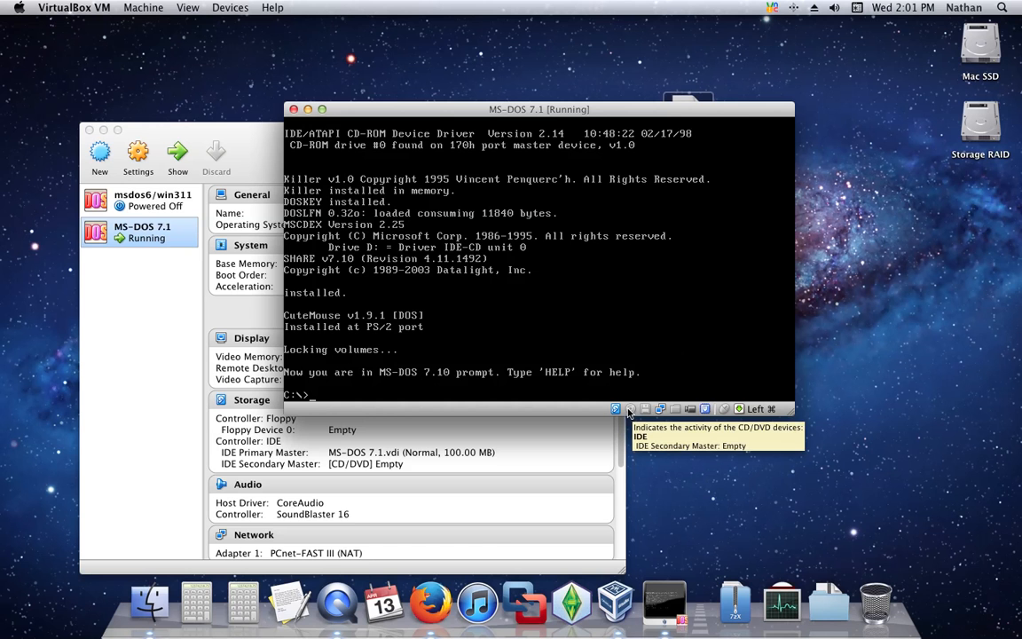
type("dosshell")
key("Return")
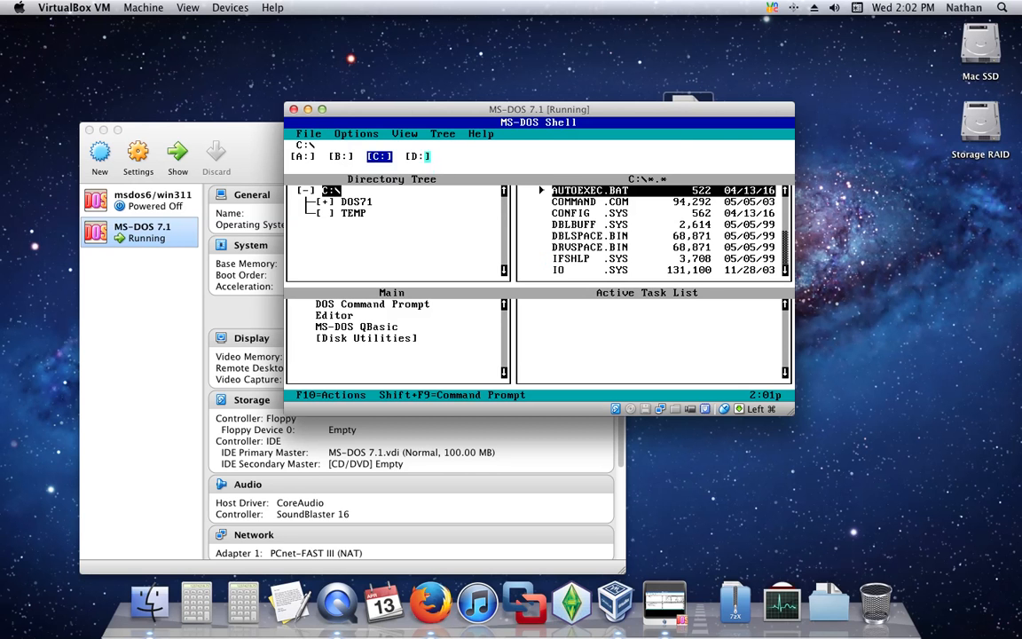
Try to read drive D:, check the help on the read fault, and cancel the retry
left_click(418, 156)
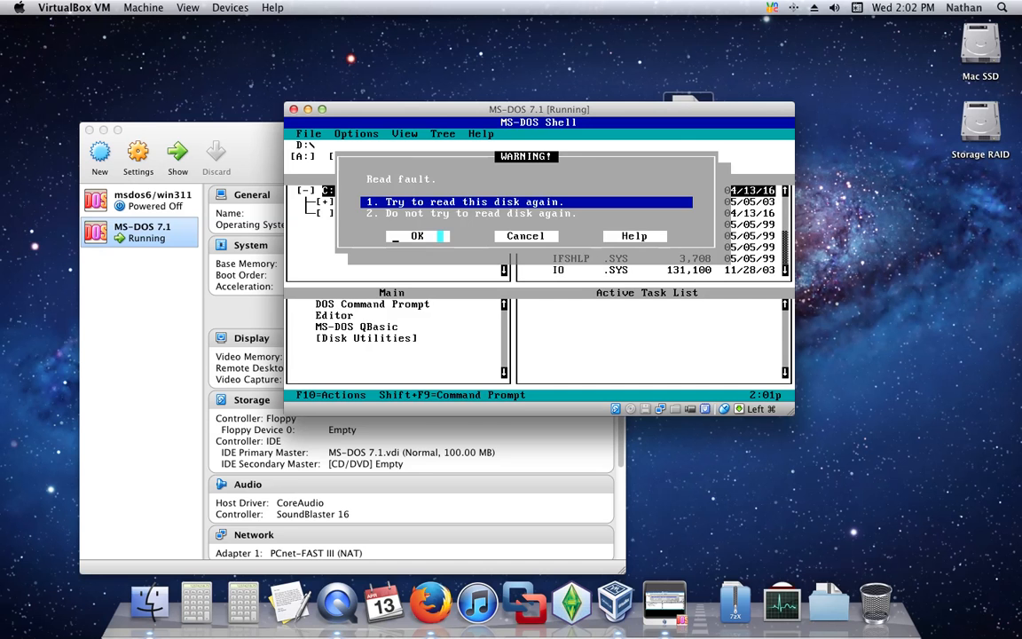
key("F1")
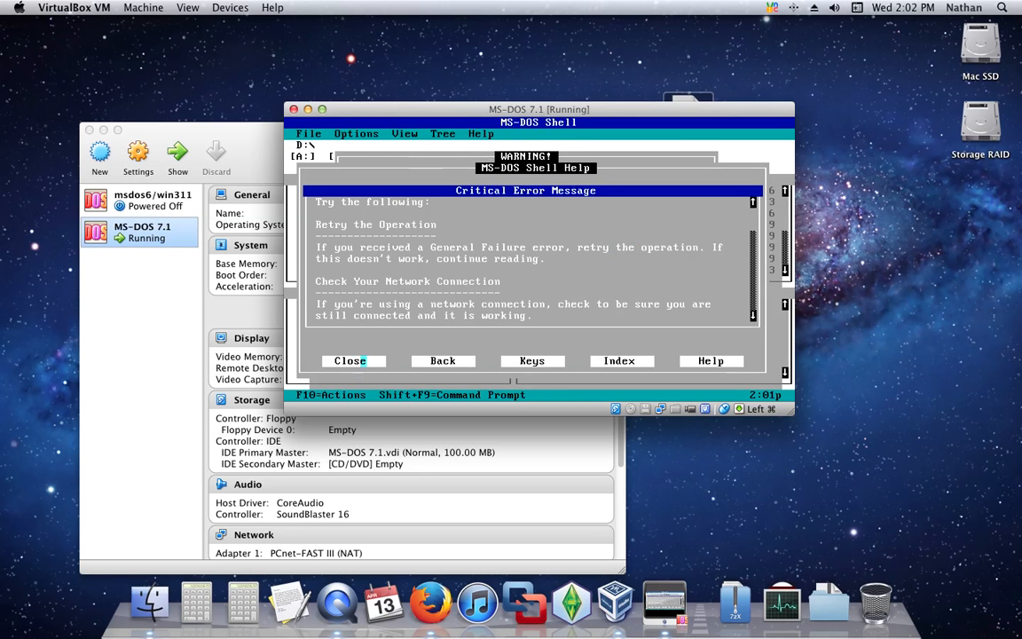
left_click(354, 362)
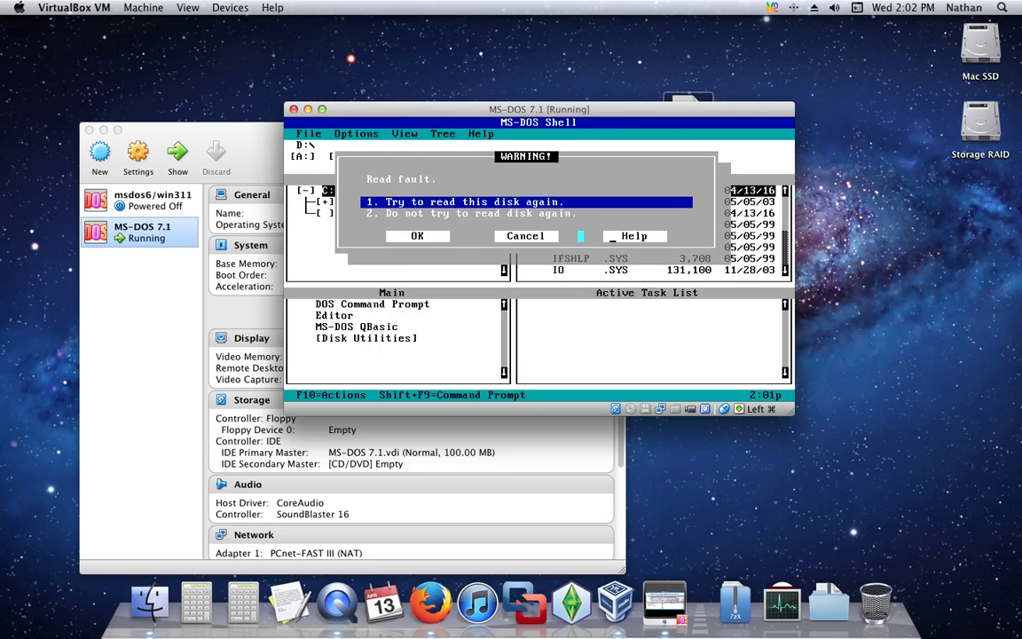
left_click(548, 235)
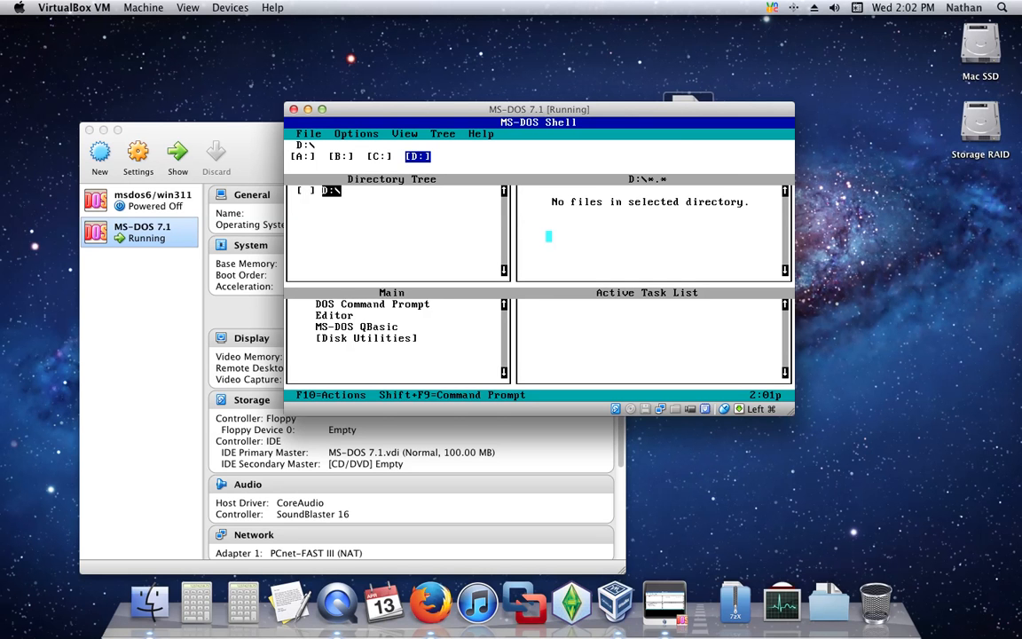
key("super")
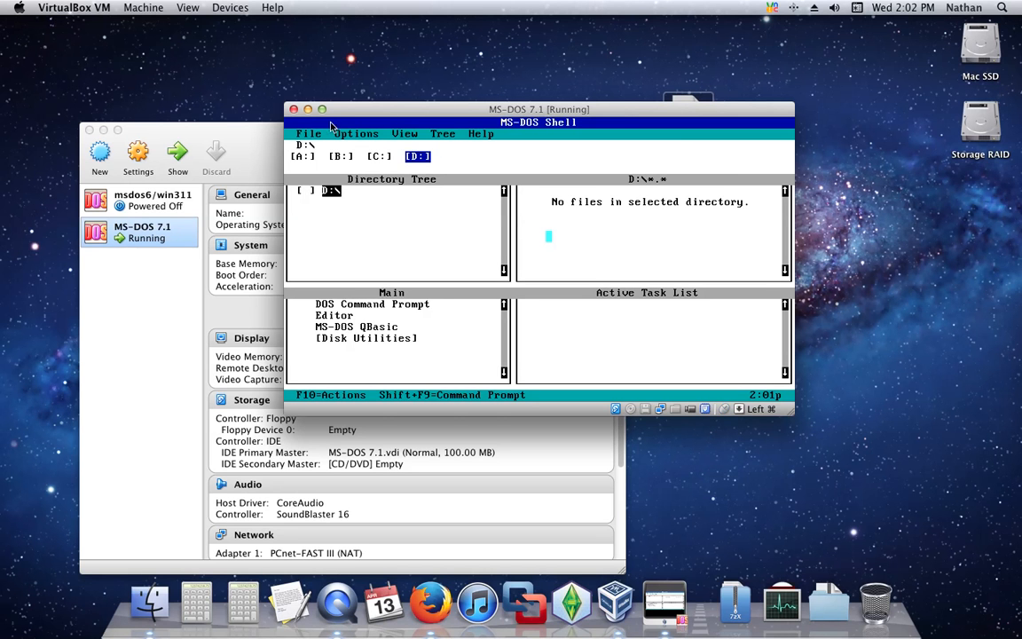